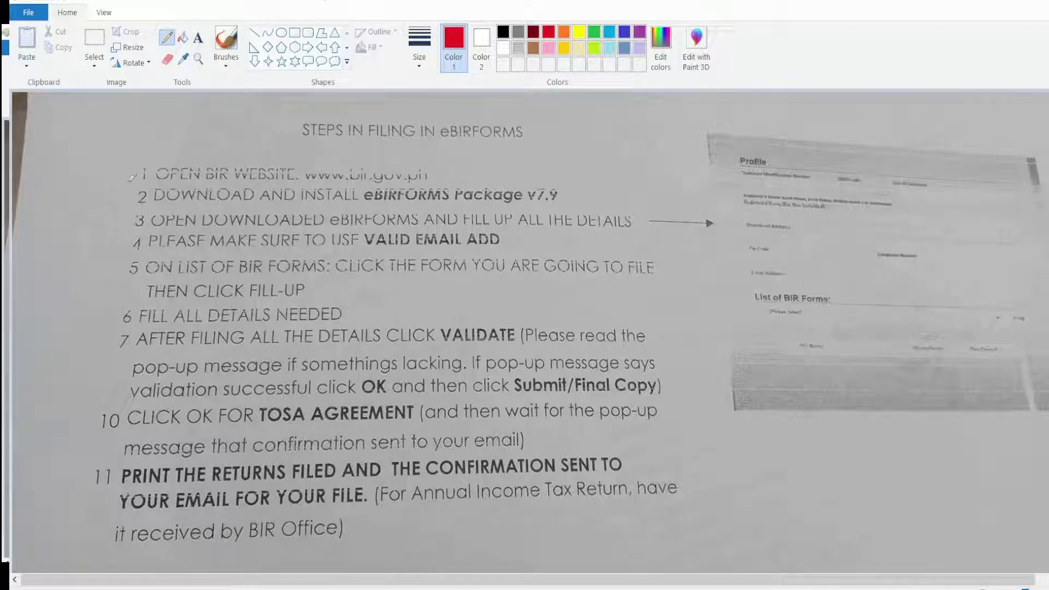
left_click_drag(137, 186, 184, 157)
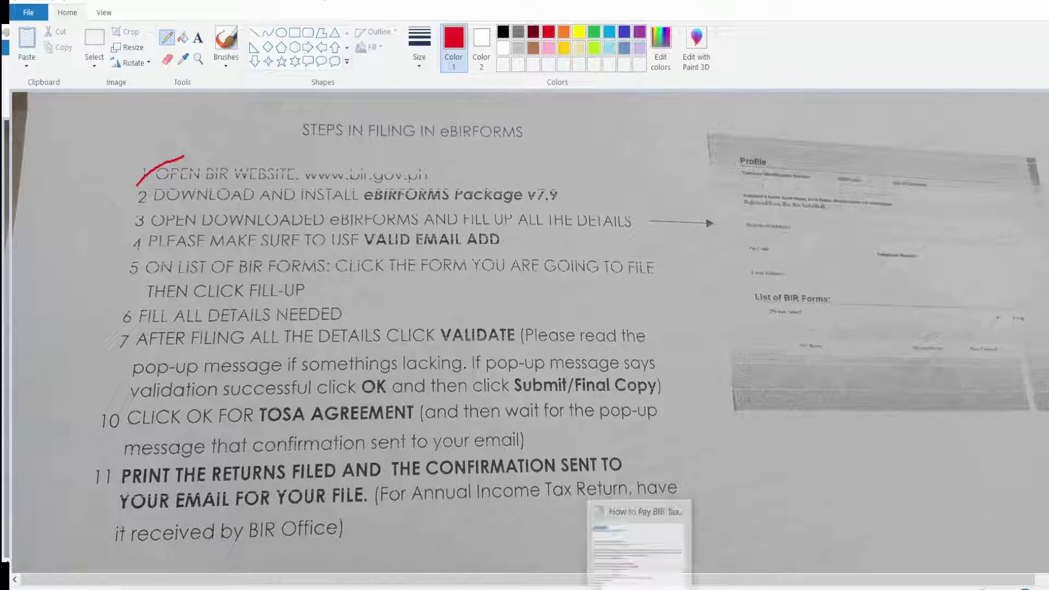
mouse_move(435, 582)
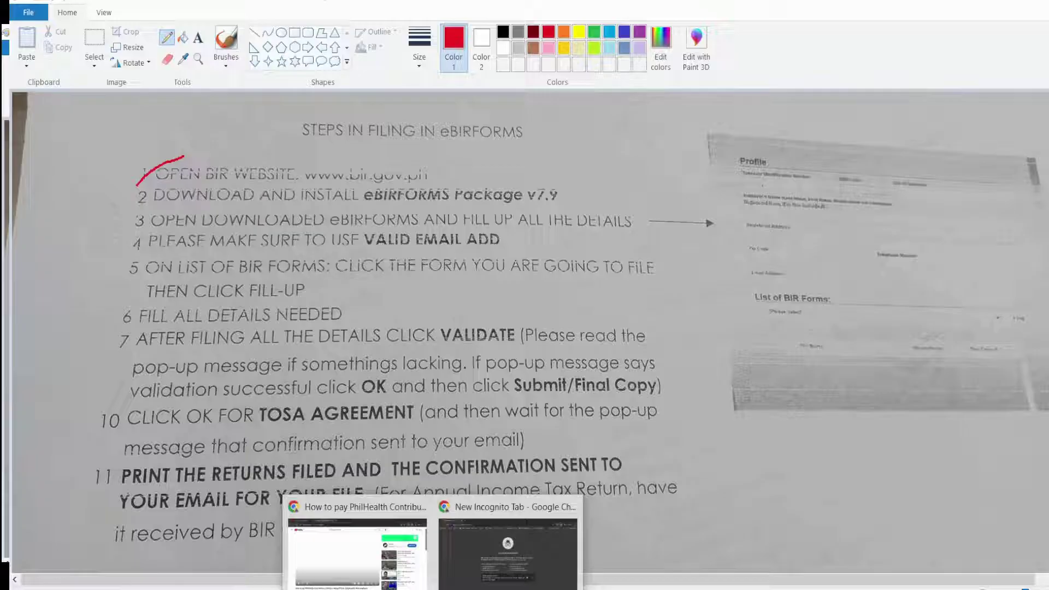
left_click(513, 542)
type("WWW.BIR.GOV.PH")
key("Return")
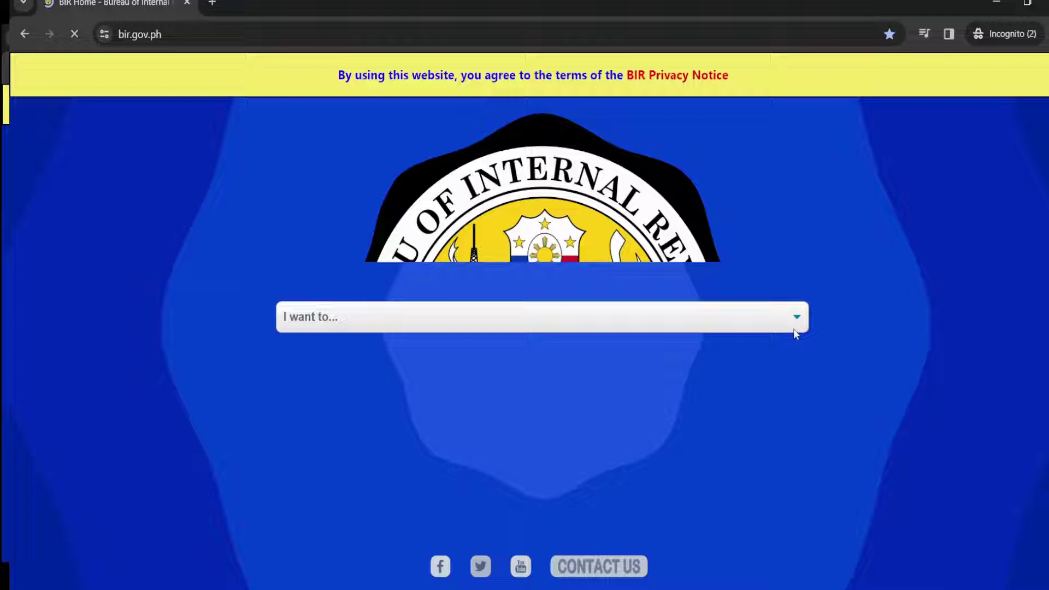
Choose 'Go to Home Page' from the BIR site's 'I want to...' list, then return to Paint.
left_click(788, 319)
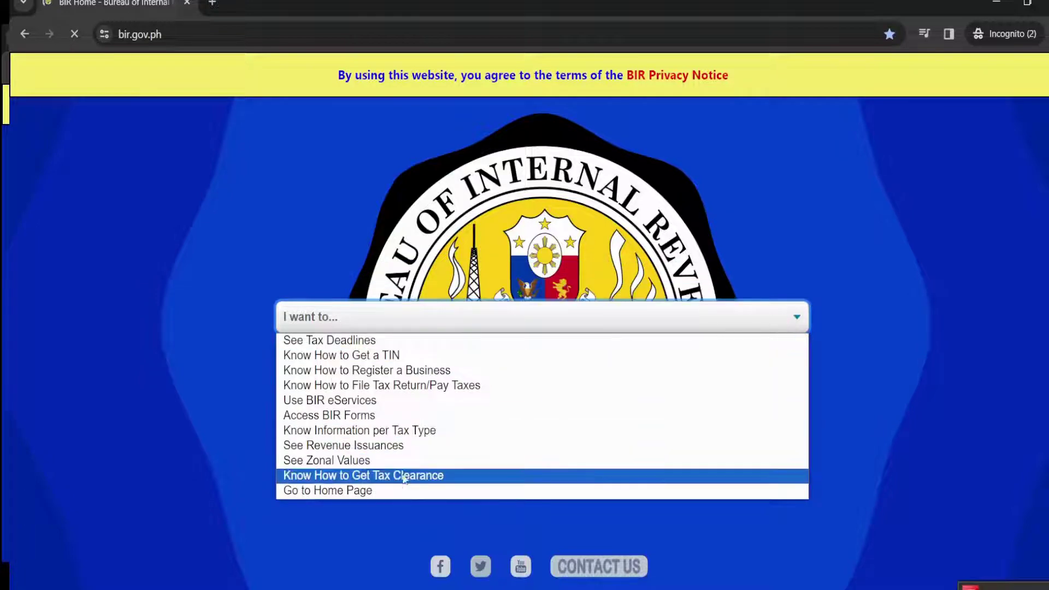
left_click(383, 492)
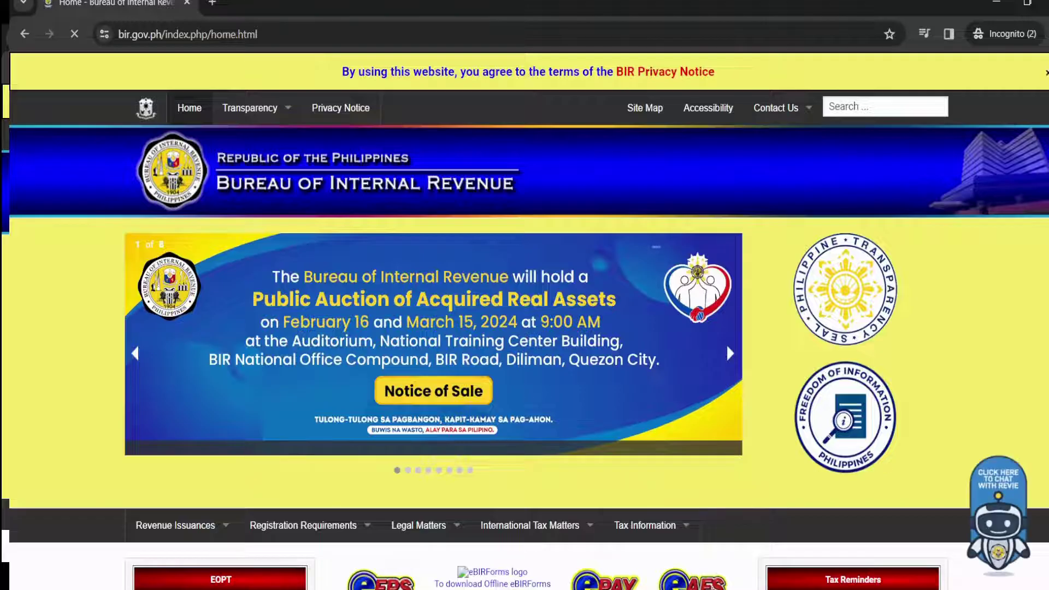
key("alt+Tab")
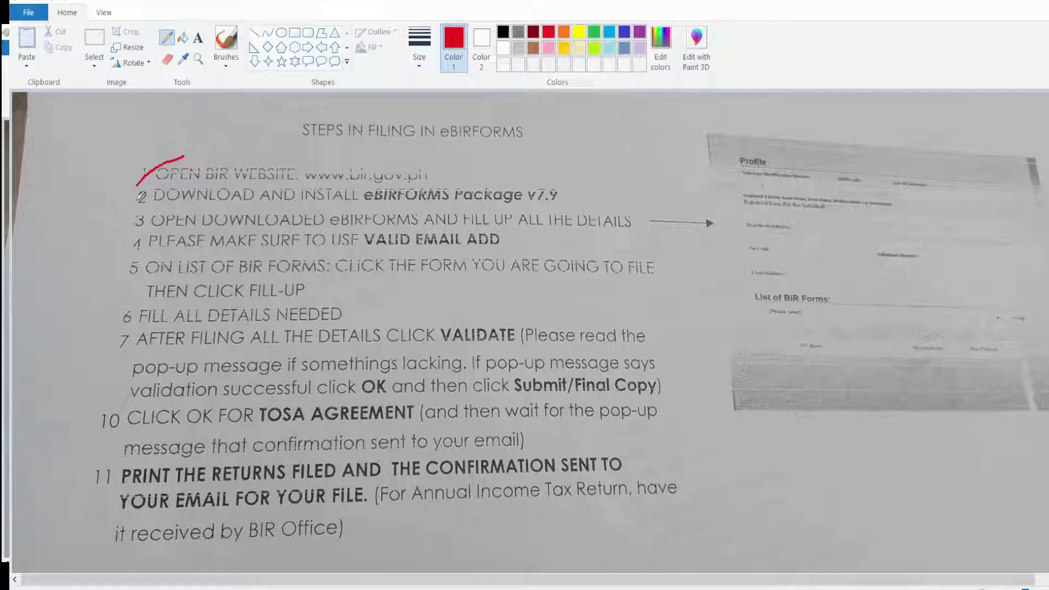
Tick step 2 and underline 'eBIRFORMS Package v7.9' in red.
left_click_drag(130, 206, 164, 187)
left_click_drag(365, 206, 570, 203)
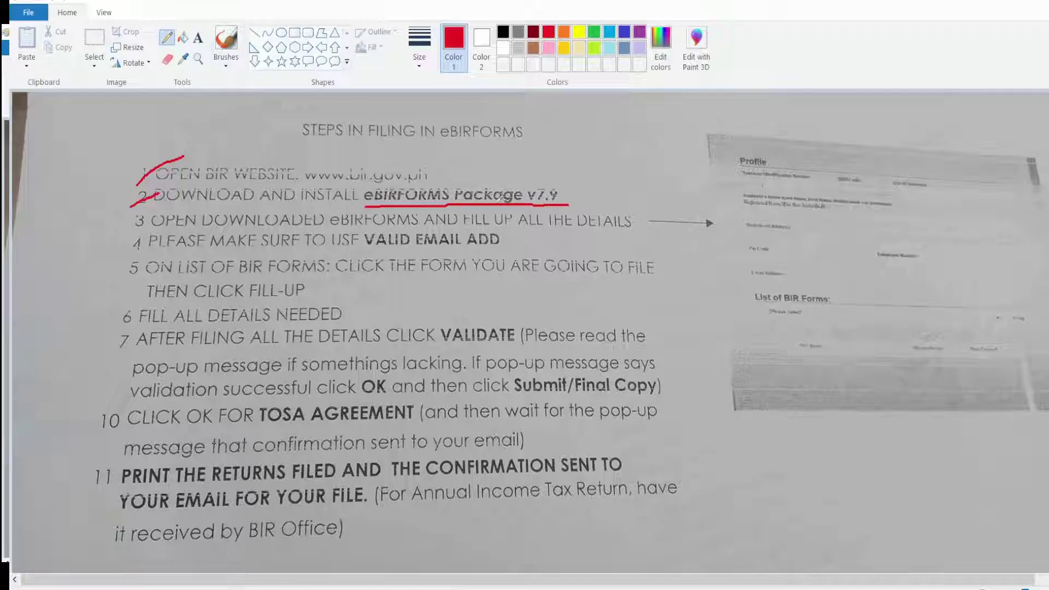
Download the Offline eBIRForms Package v7.9.4.2 from the BIR site into Downloads.
left_click(514, 557)
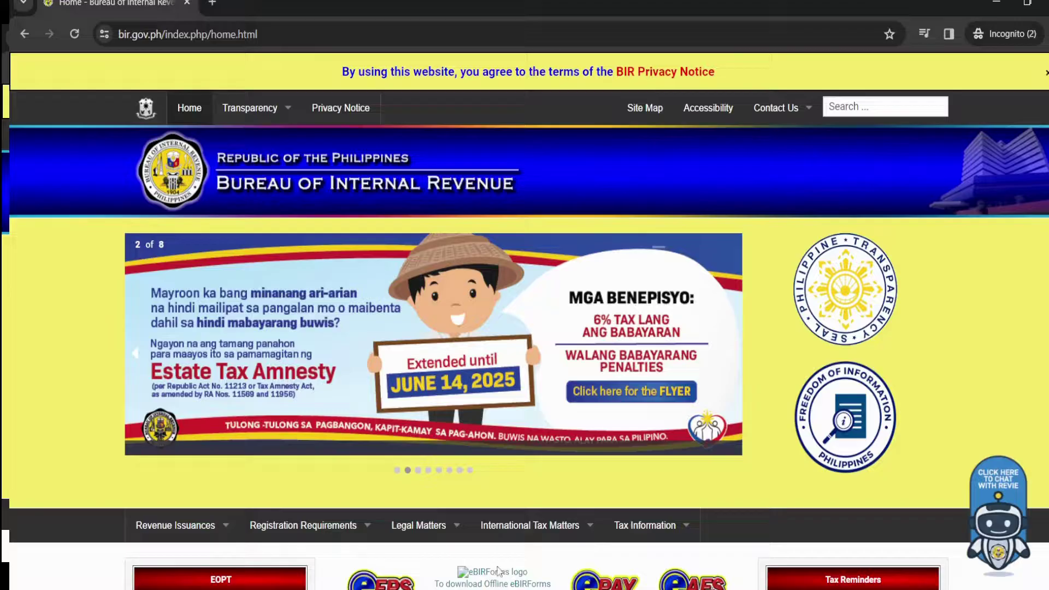
scroll(485, 213, "down", 3)
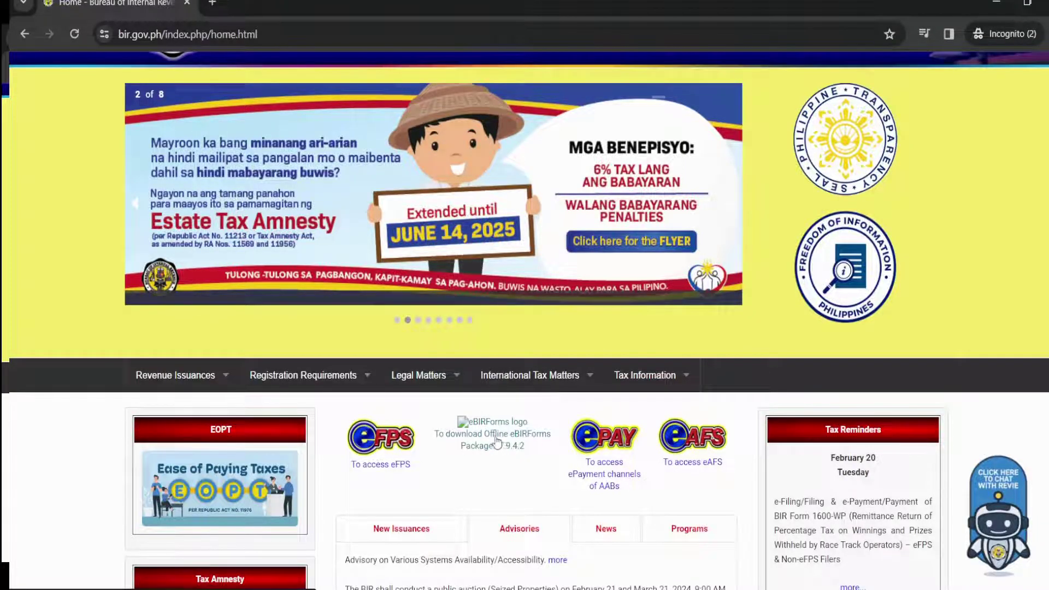
left_click(493, 441)
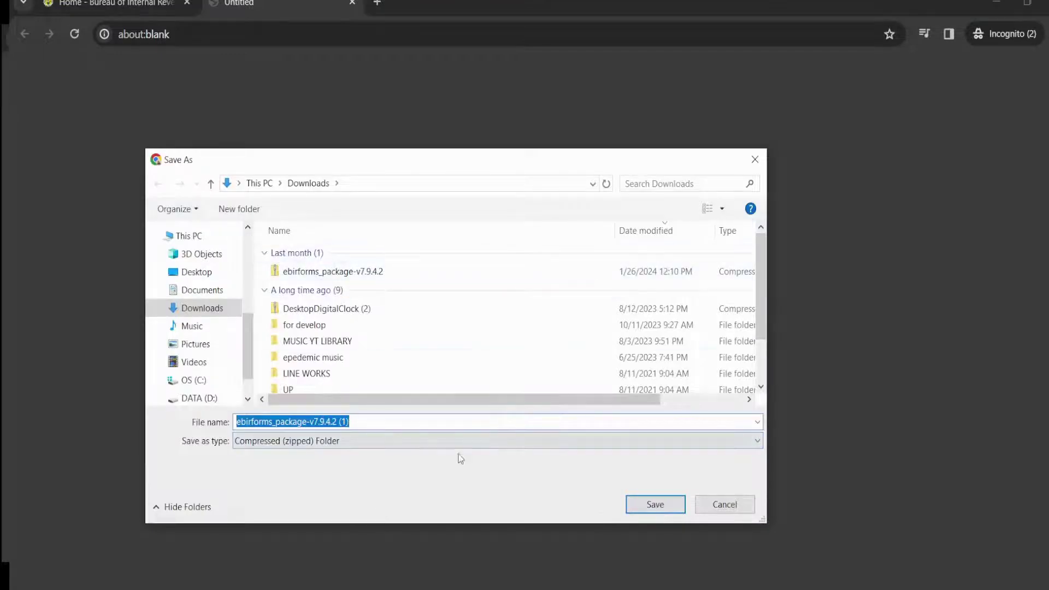
left_click(666, 509)
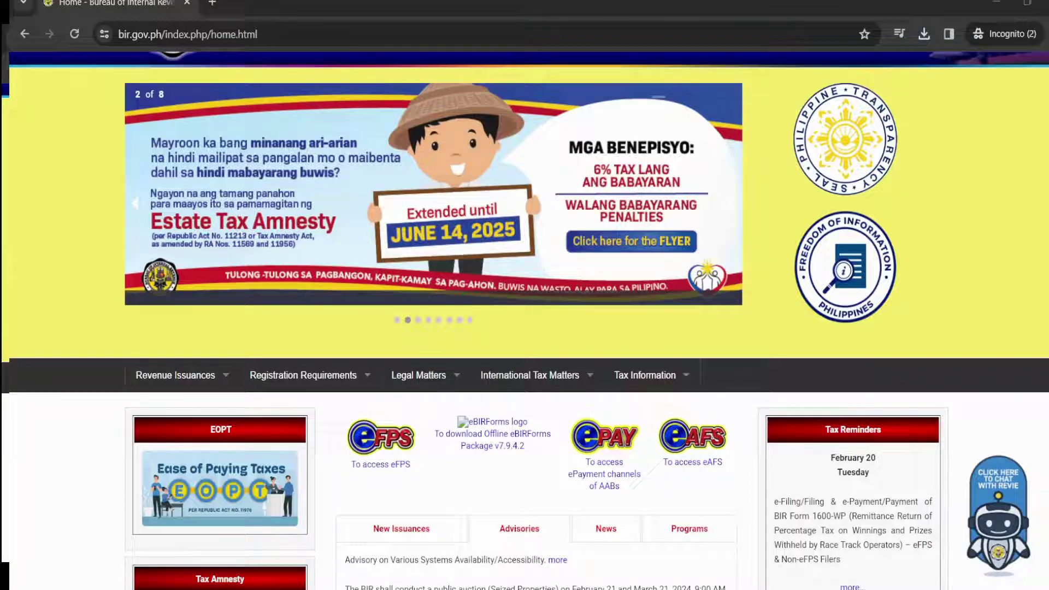
Open the ebirforms zip in Downloads and run the eBIRForms installer.
key("super+e")
double_click(563, 167)
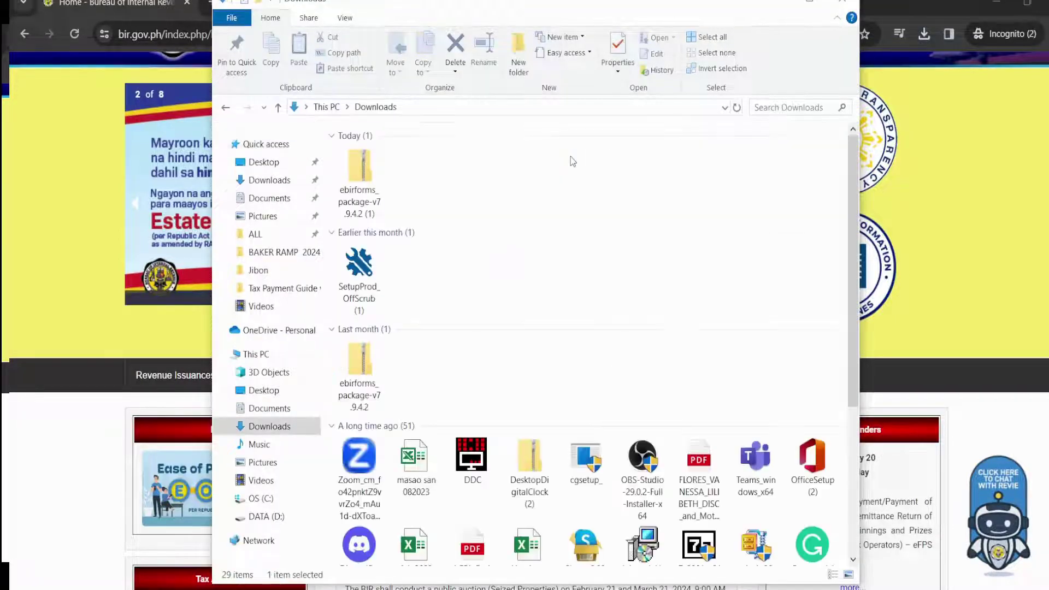
double_click(360, 180)
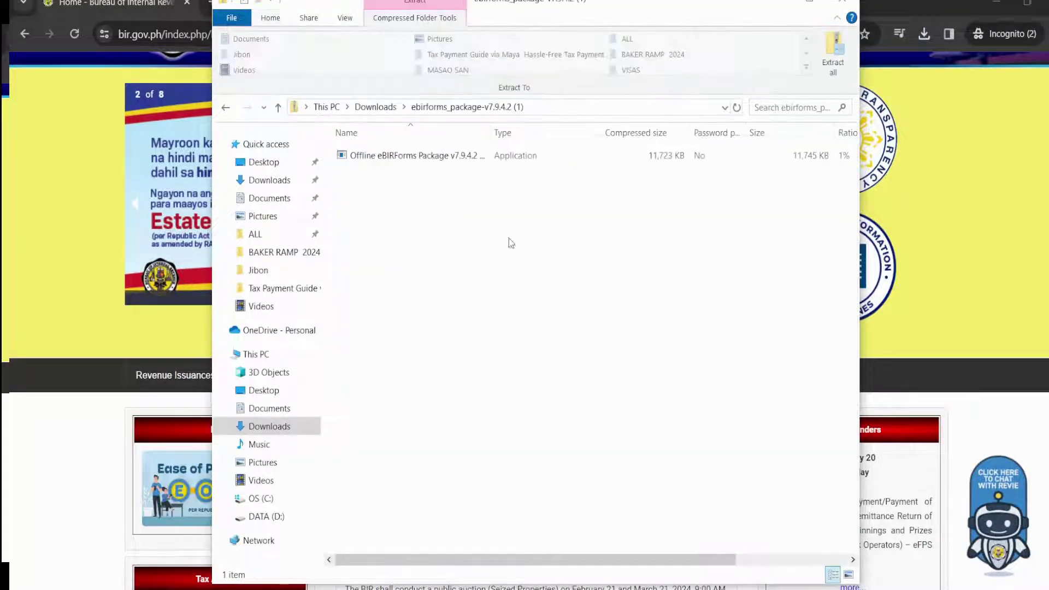
left_click(424, 157)
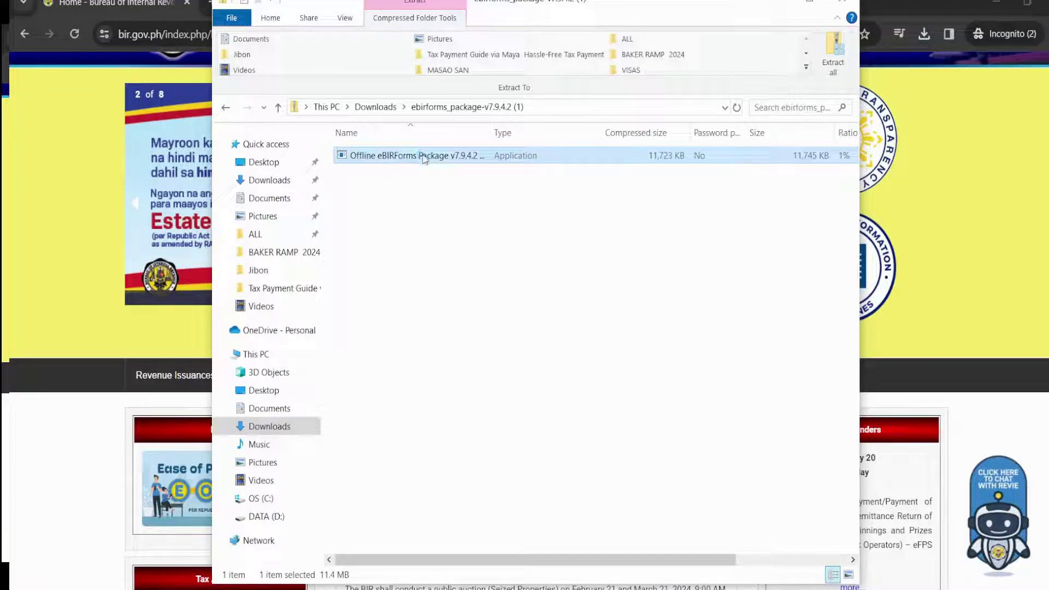
double_click(424, 156)
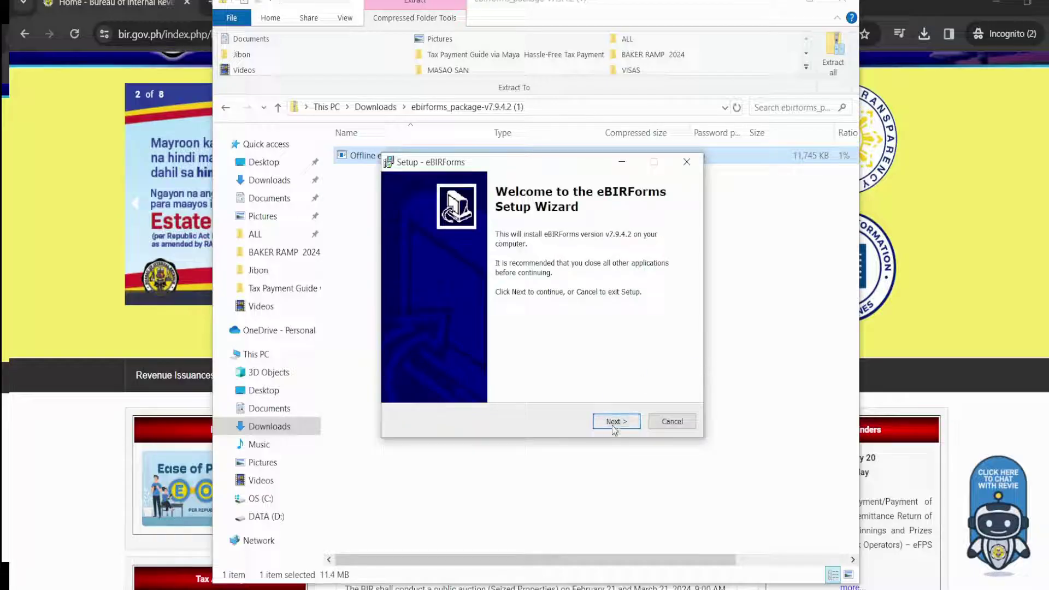
Install eBIRForms v7.9.4.2 with the default location and Start menu folder.
left_click(616, 422)
left_click(615, 422)
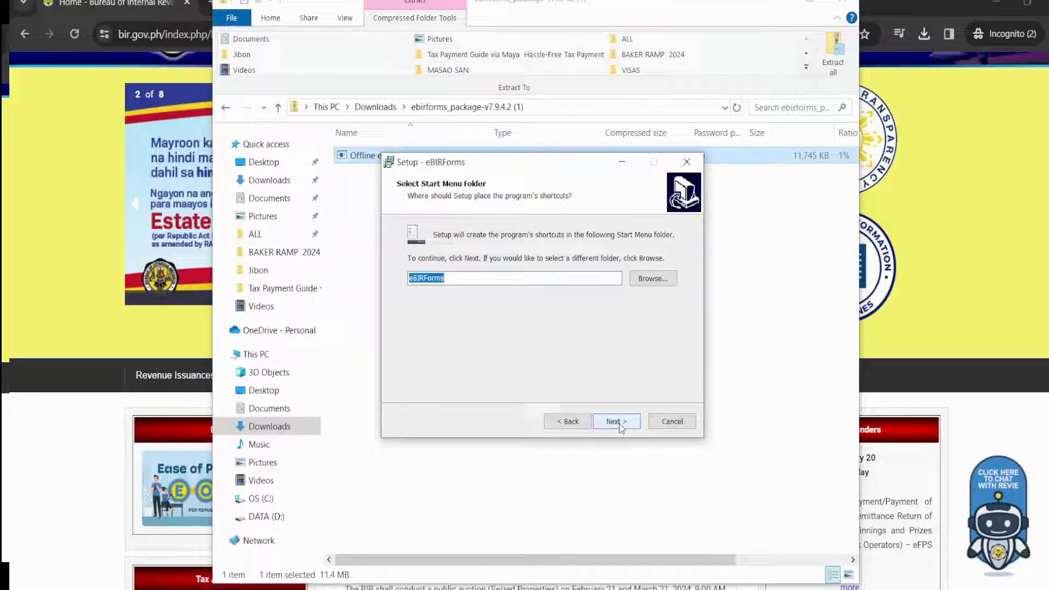
left_click(617, 422)
left_click(617, 422)
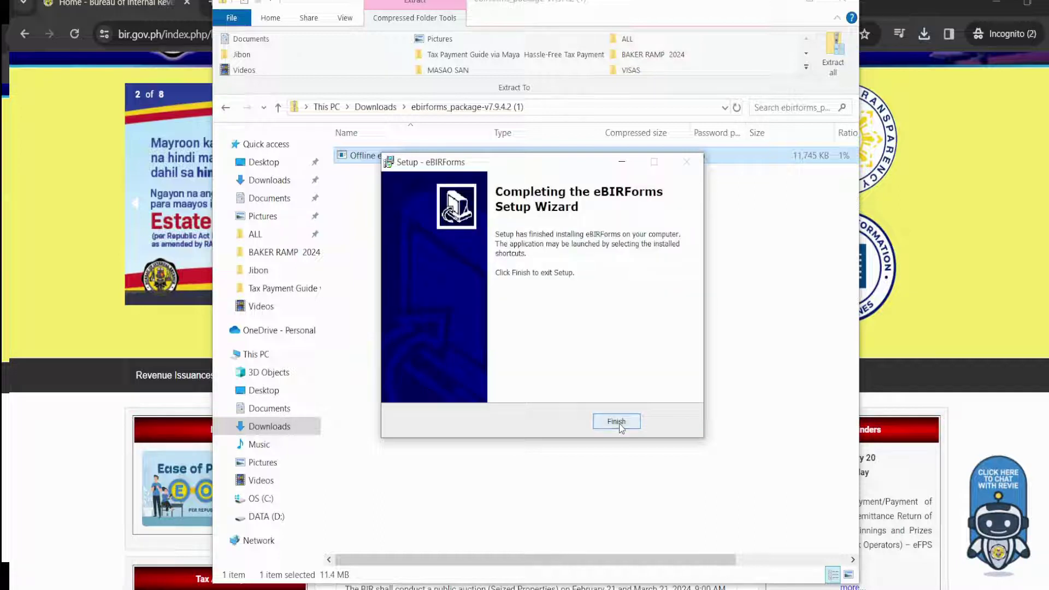
left_click(620, 426)
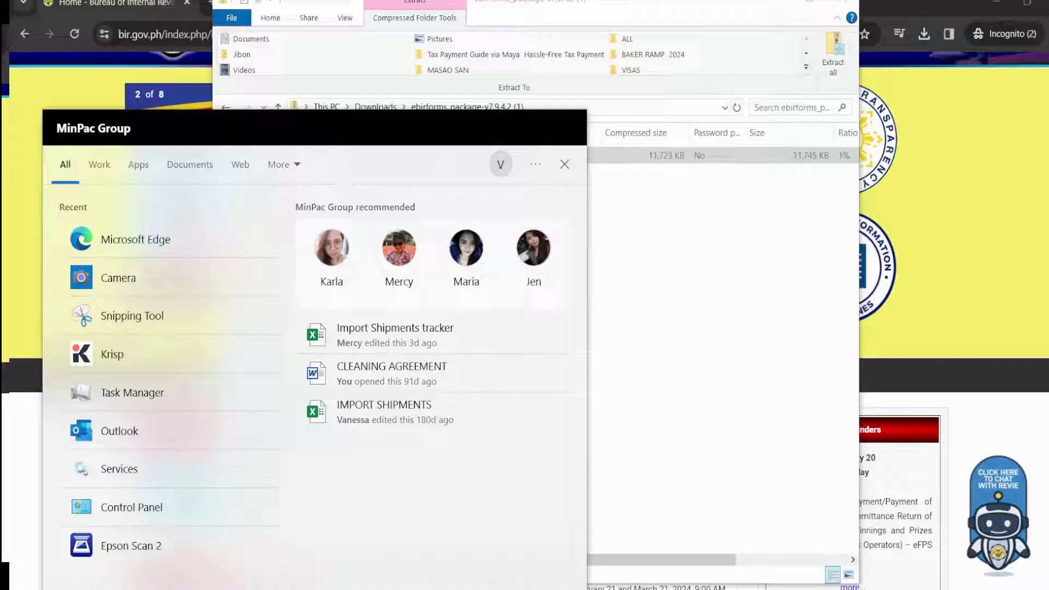
Search 'ebi' in Start and launch the eBIRForms app.
type("ebi")
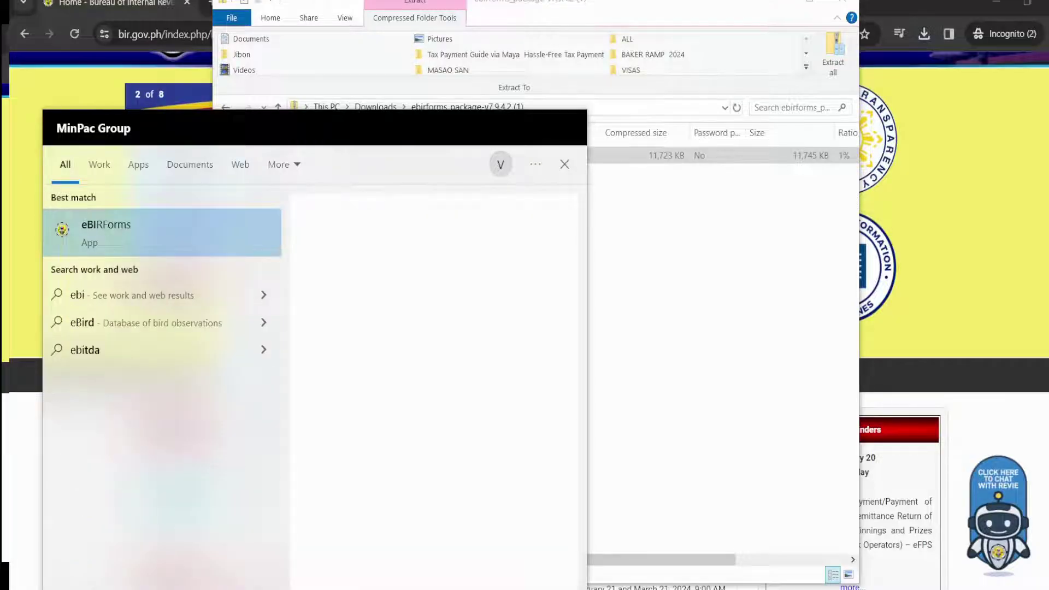
left_click(106, 231)
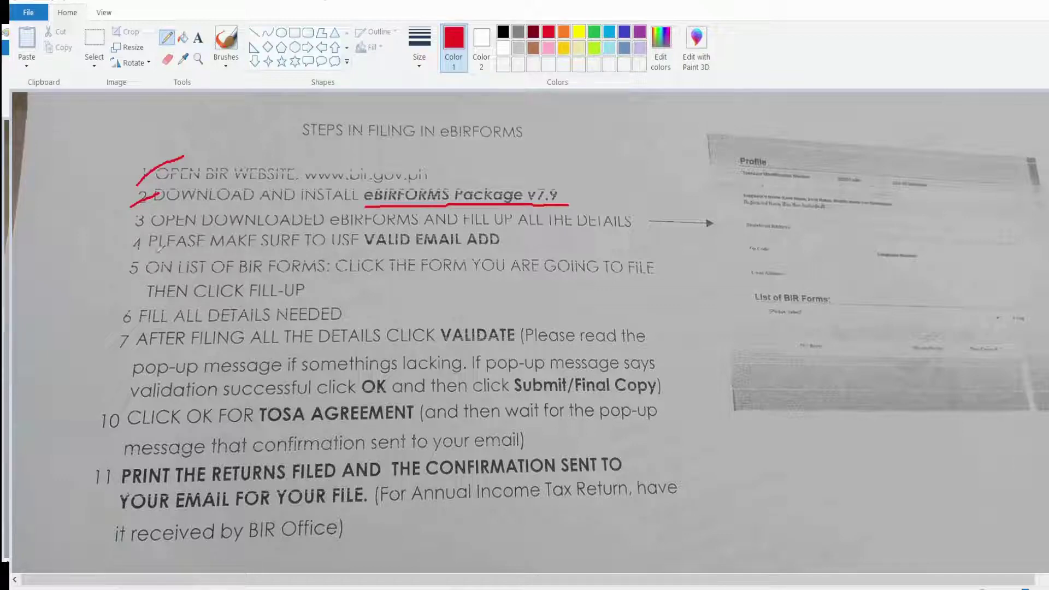
Underline VALID EMAIL ADD, CLICK FILL, DETAILS, VALIDATE and CLICK THE FORM in red, then return to eBIRForms.
left_click_drag(372, 253, 489, 255)
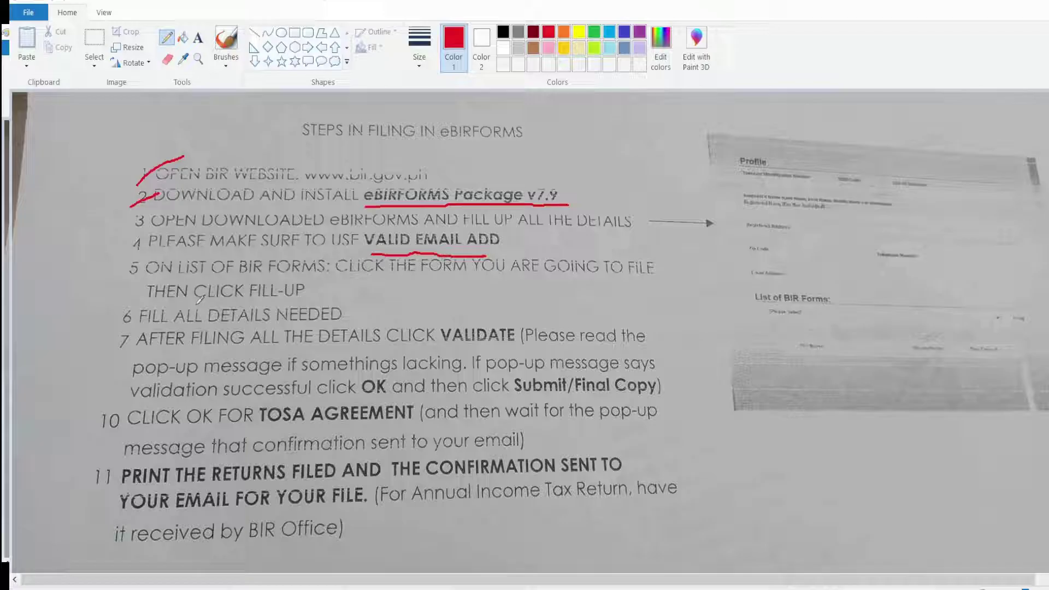
left_click_drag(197, 301, 270, 298)
left_click_drag(201, 323, 241, 322)
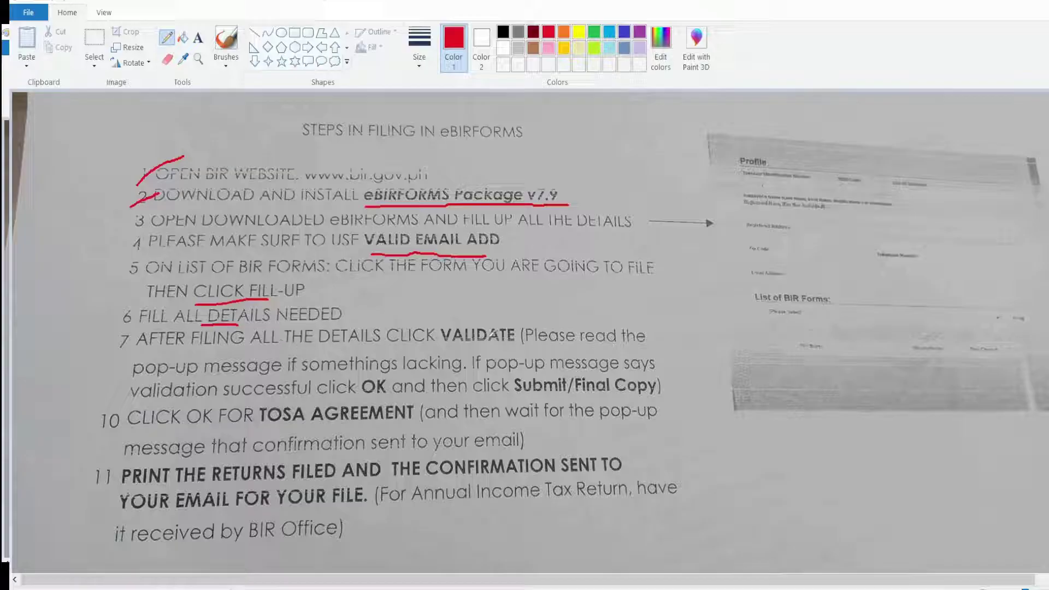
left_click_drag(444, 344, 510, 340)
left_click(710, 547)
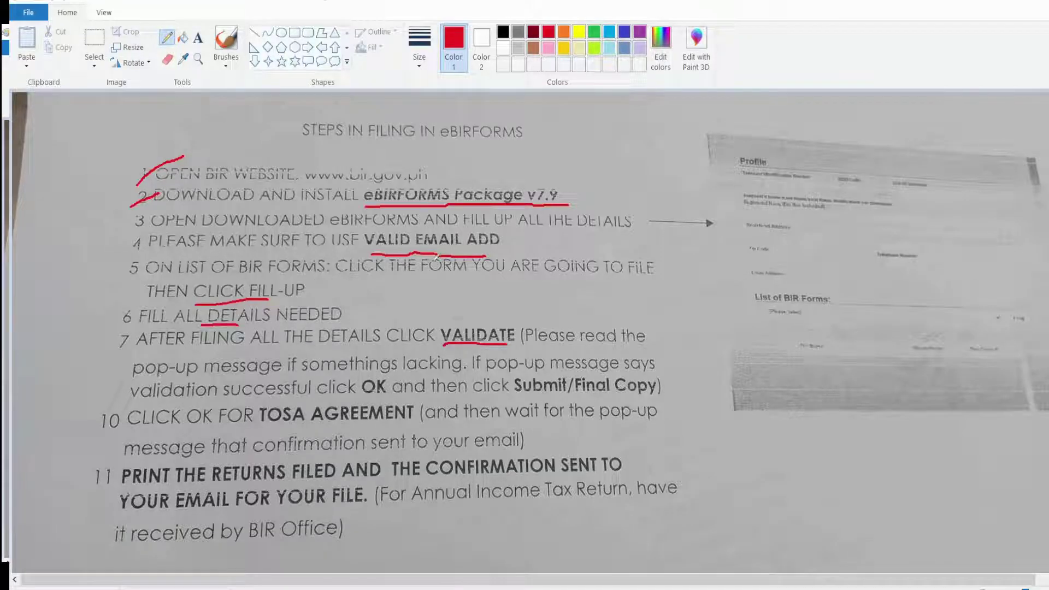
left_click_drag(347, 280, 437, 277)
key("alt+Tab")
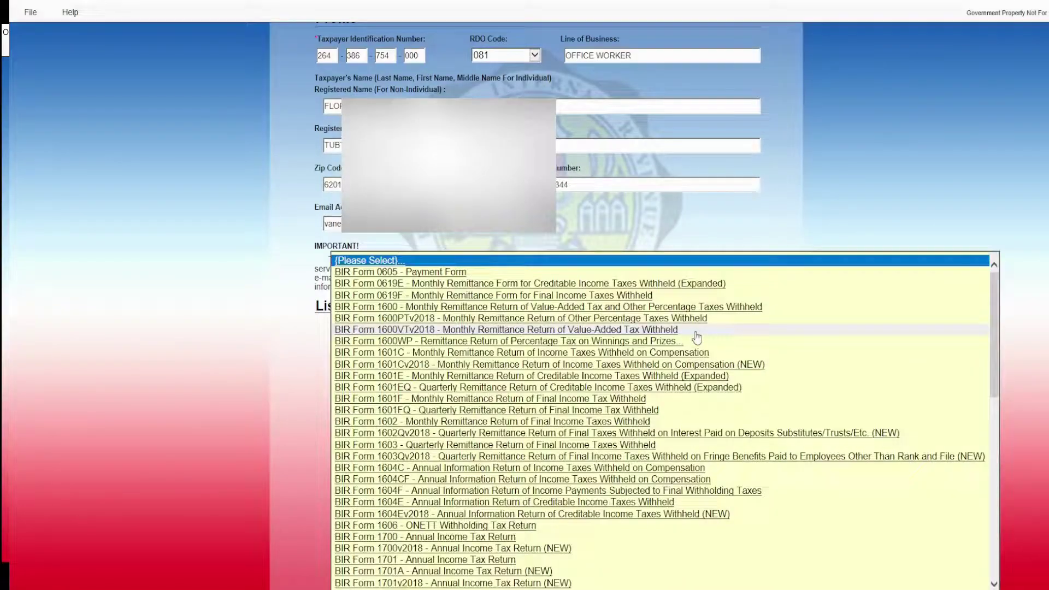
Select BIR Form 2000 – Documentary Stamp Tax Declaration/Return from the forms list, then switch to Paint.
left_click(694, 330)
scroll(510, 473, "down", 2)
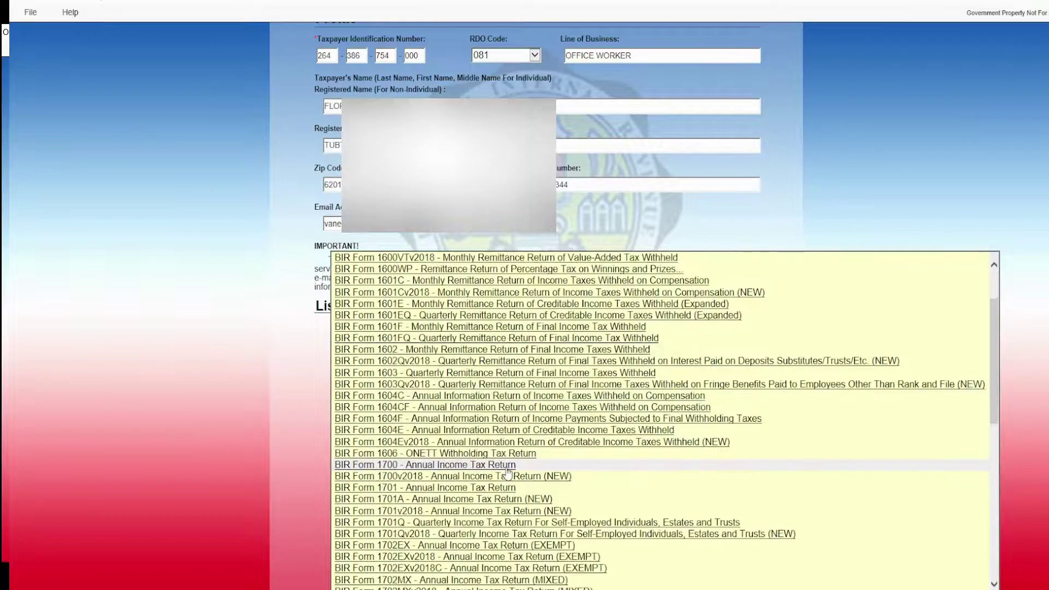
scroll(510, 467, "down", 2)
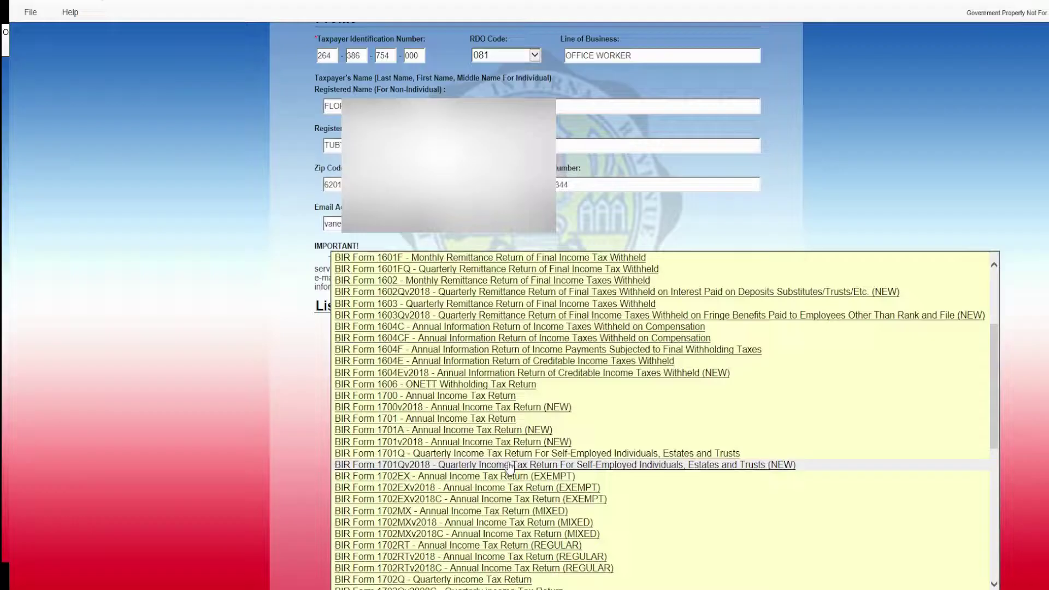
scroll(510, 467, "down", 3)
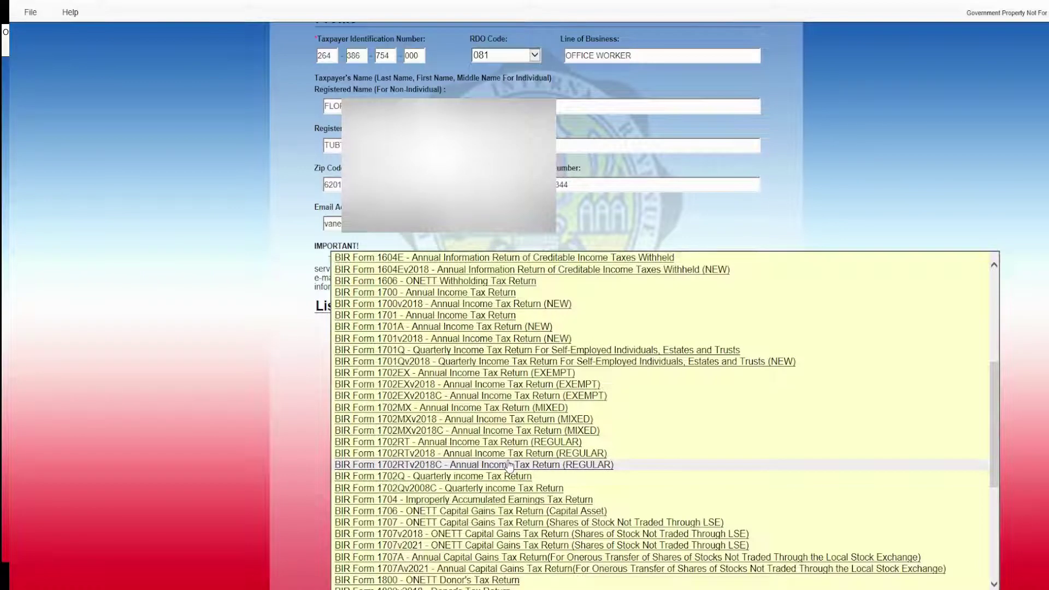
scroll(510, 467, "down", 2)
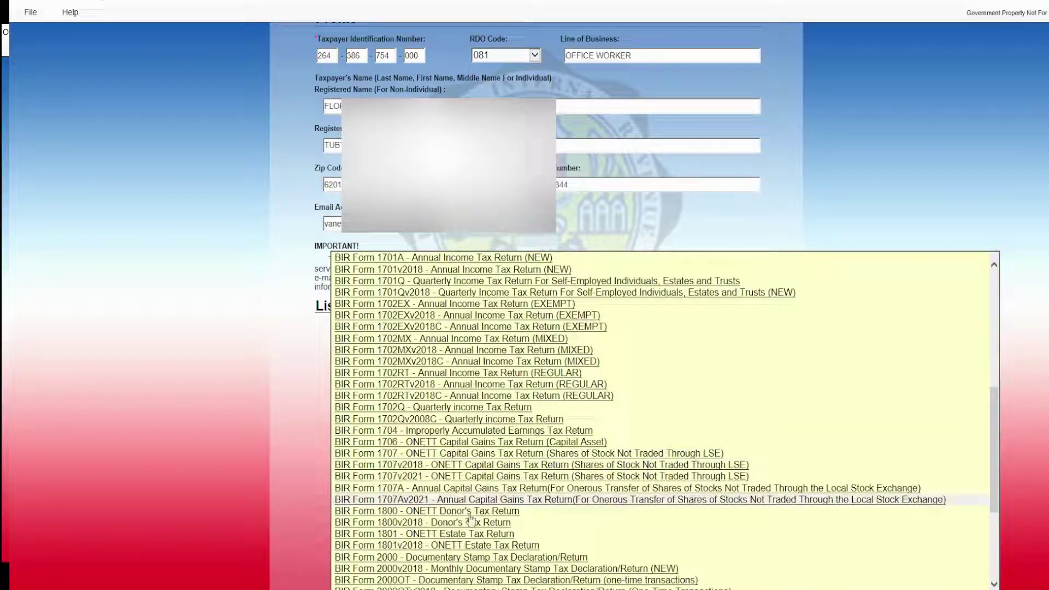
left_click(434, 558)
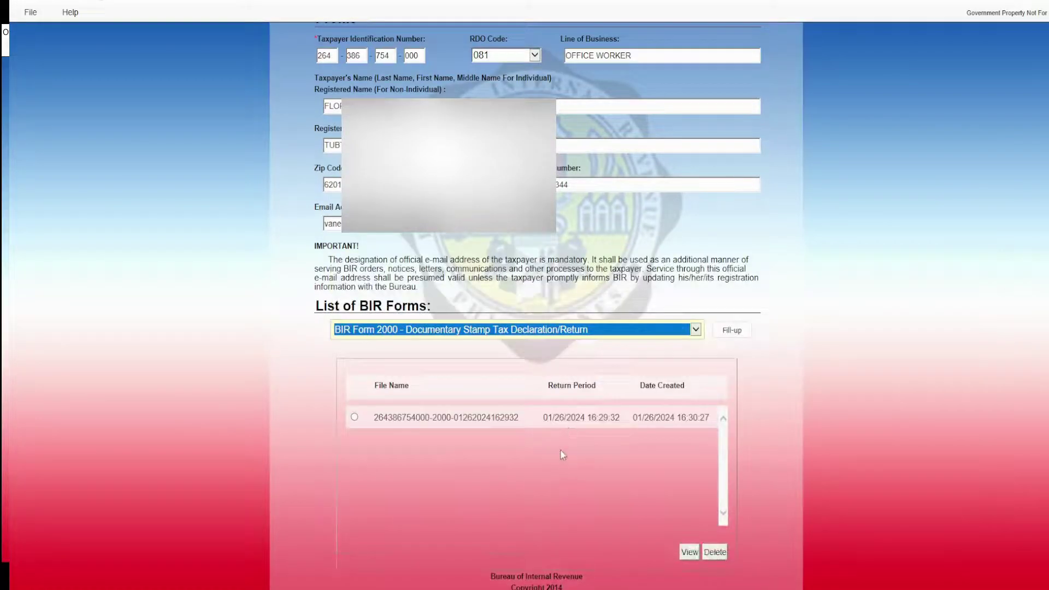
key("alt+Tab")
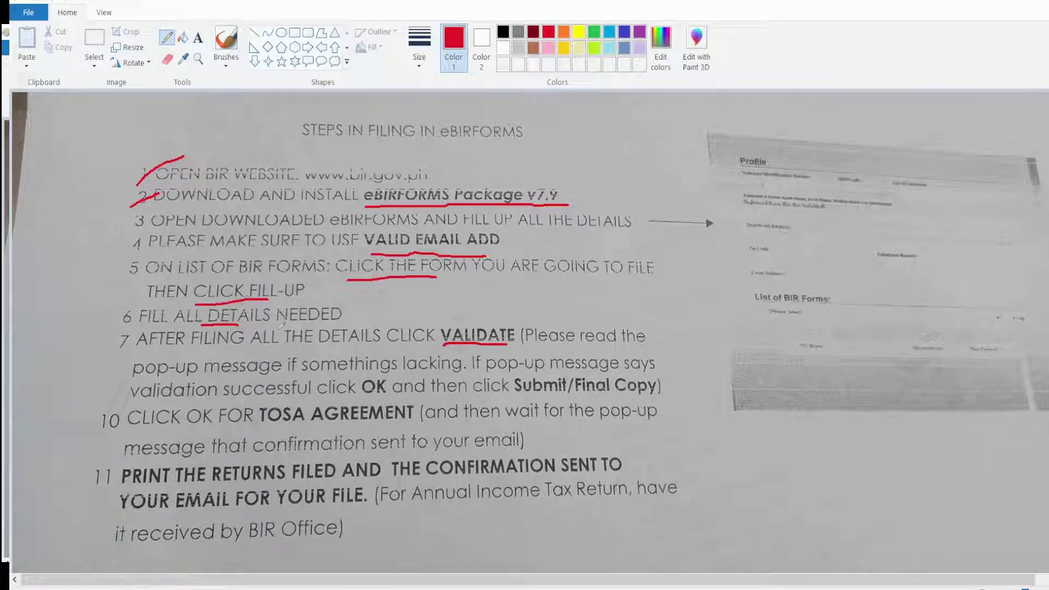
Select the saved Form 2000 file in eBIRForms and open it with Fill-up.
key("alt+Tab")
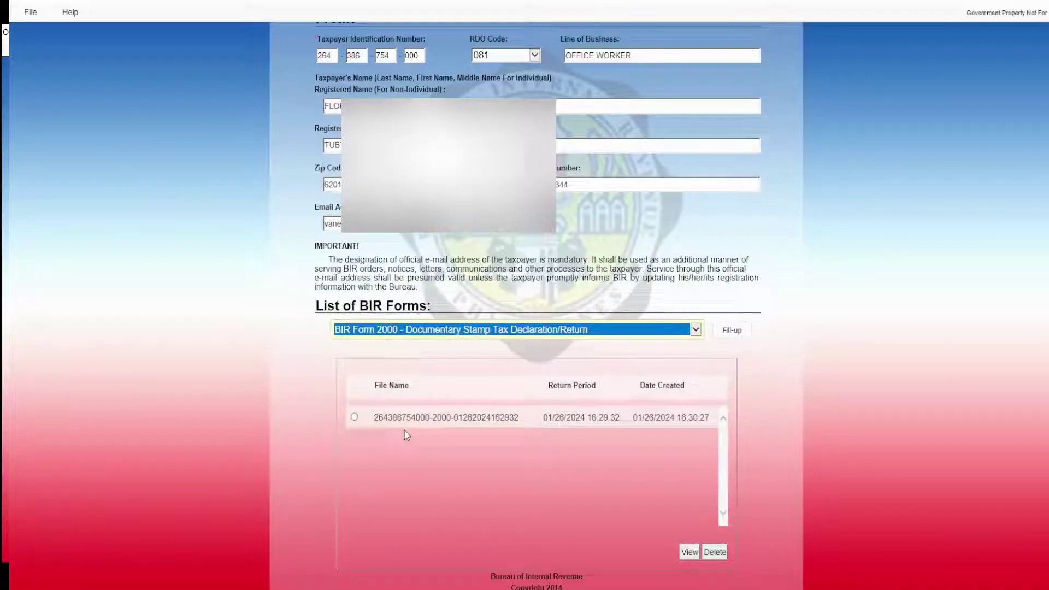
left_click(355, 418)
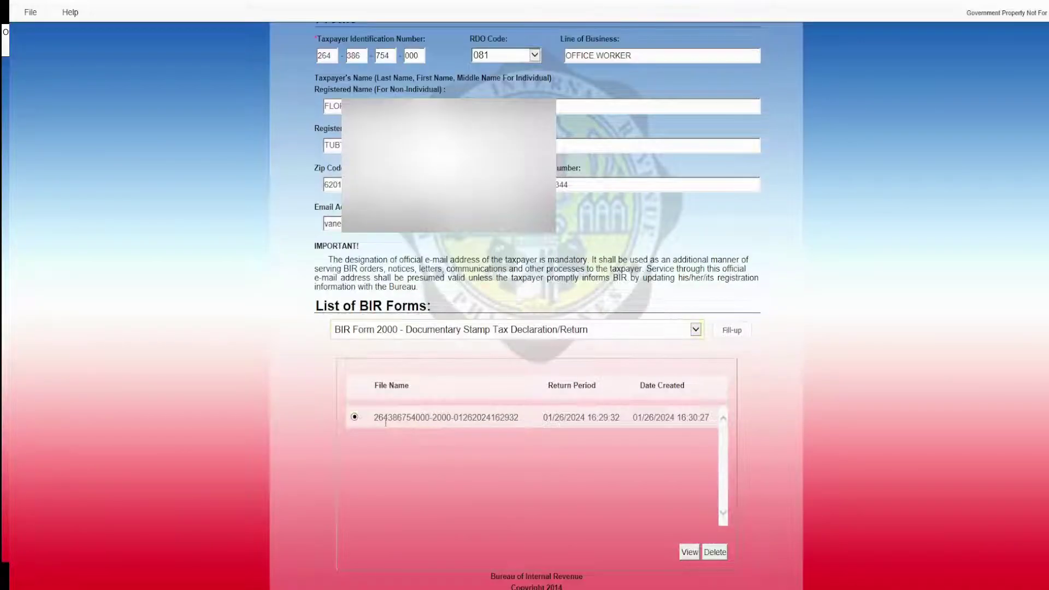
left_click(737, 335)
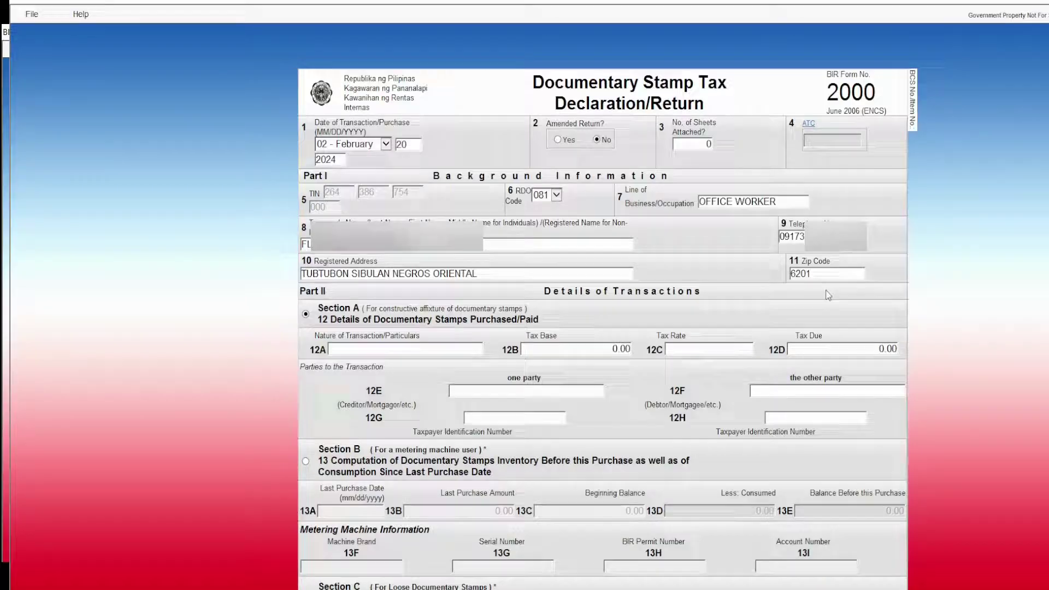
Set the ATC to DS106: original issue of debt instruments at P1.50/P200.
left_click(809, 124)
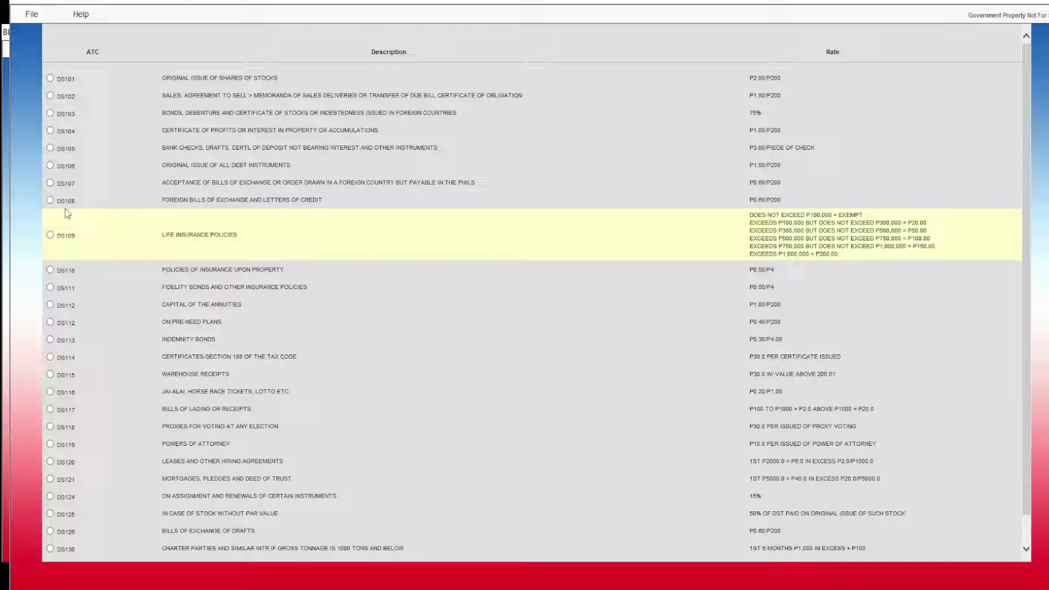
left_click(49, 168)
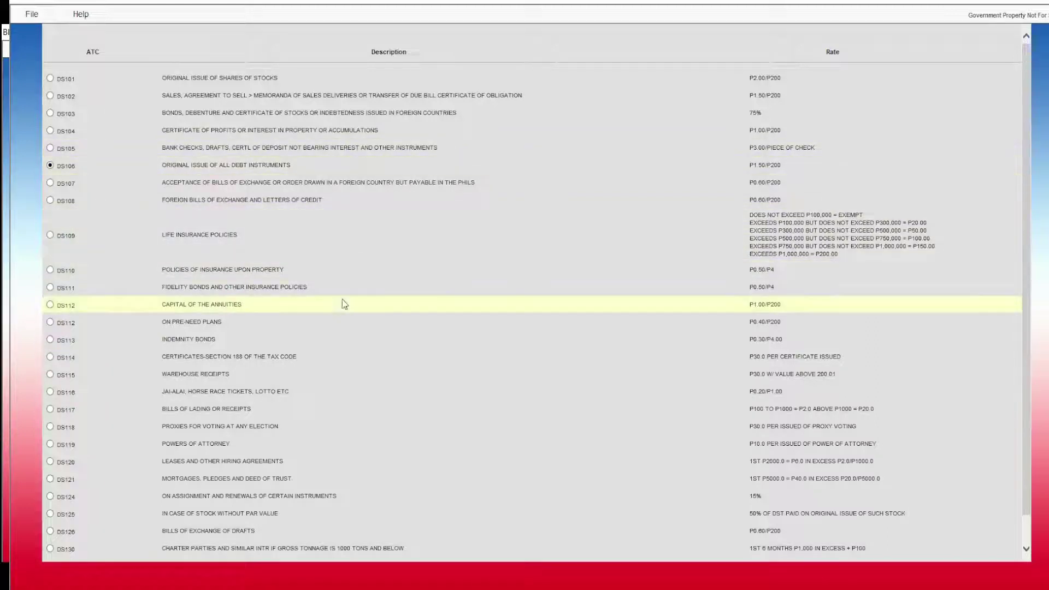
left_click(64, 166)
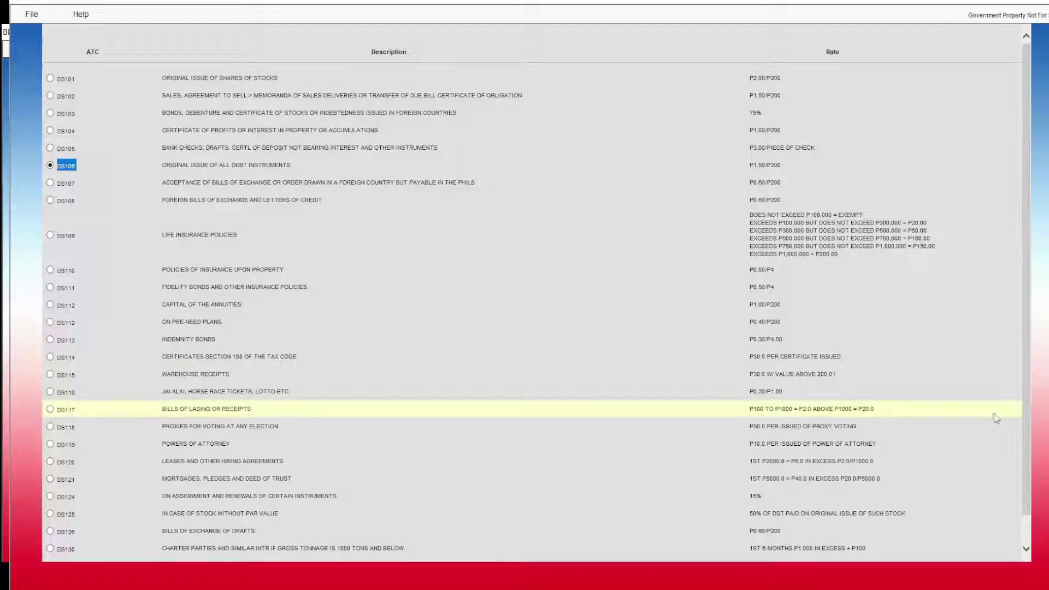
scroll(1024, 349, "down", 3)
left_click(488, 530)
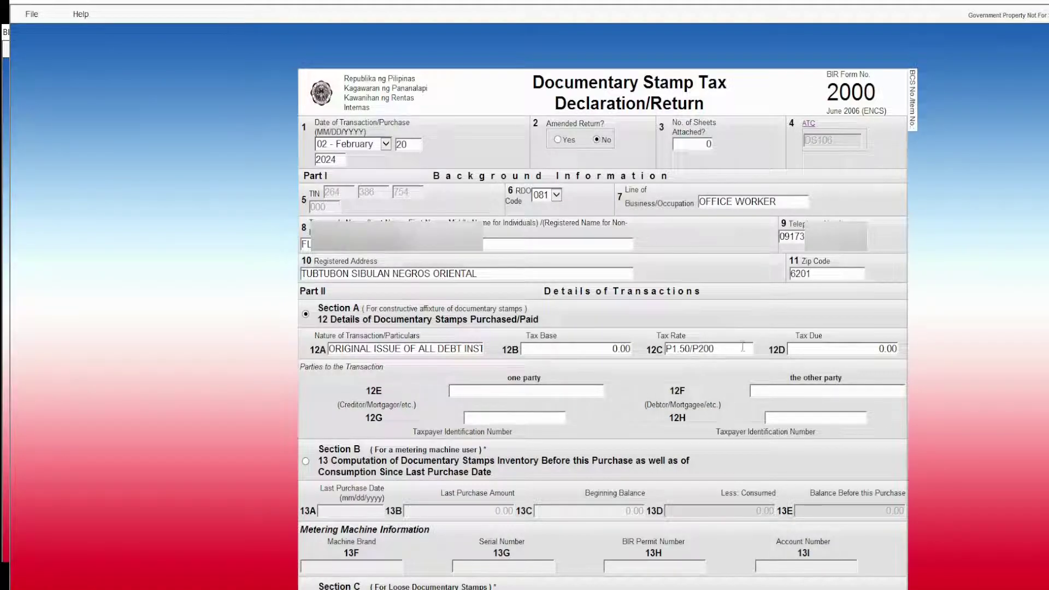
Enter 1,157,000 as the 12B tax base so 12D tax due computes to 8,677.50.
left_click(587, 350)
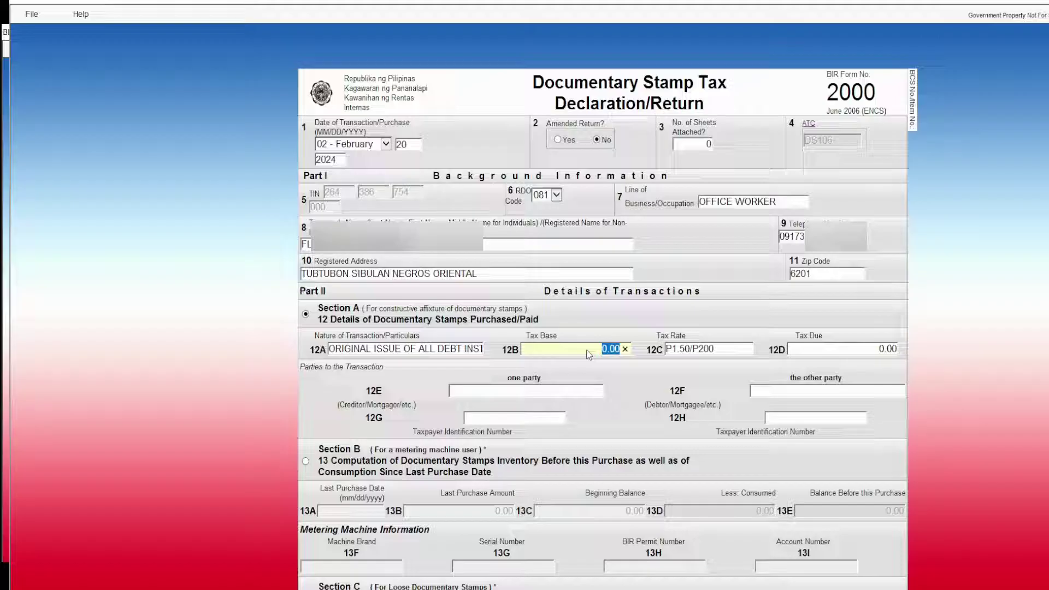
type("1157000")
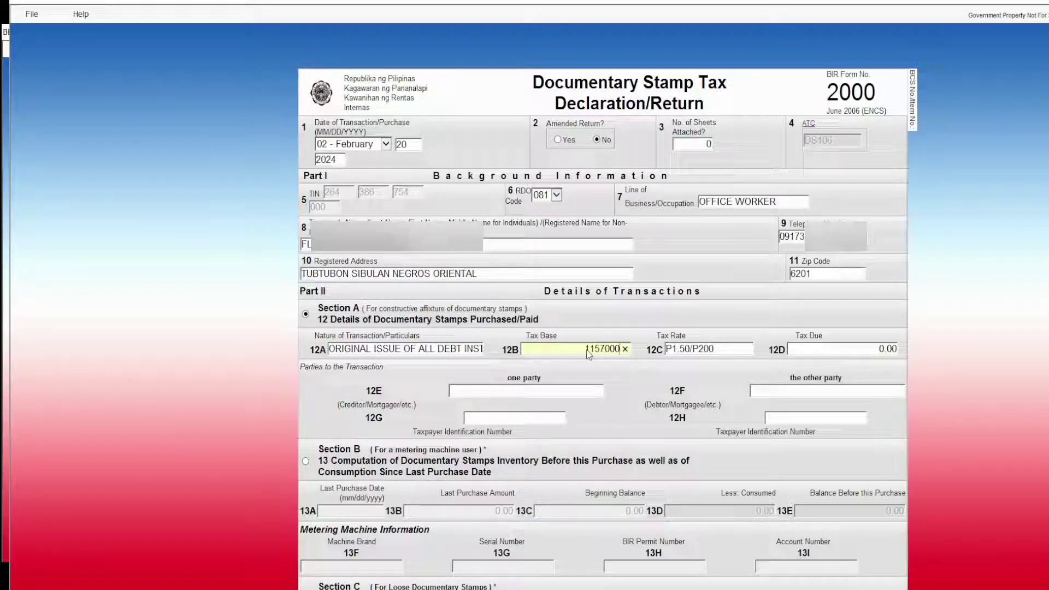
left_click(644, 415)
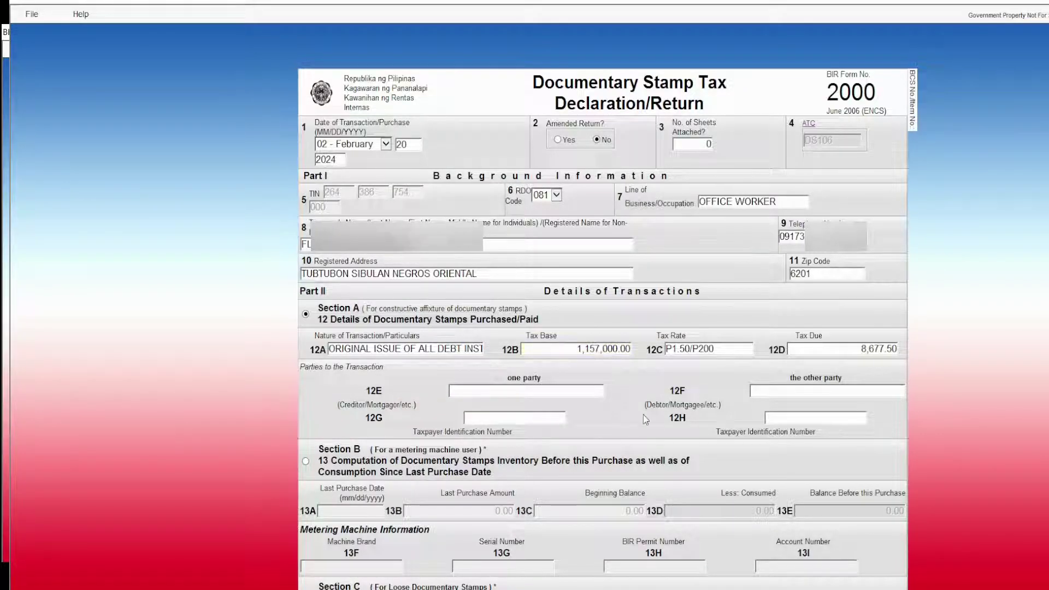
left_click(864, 350)
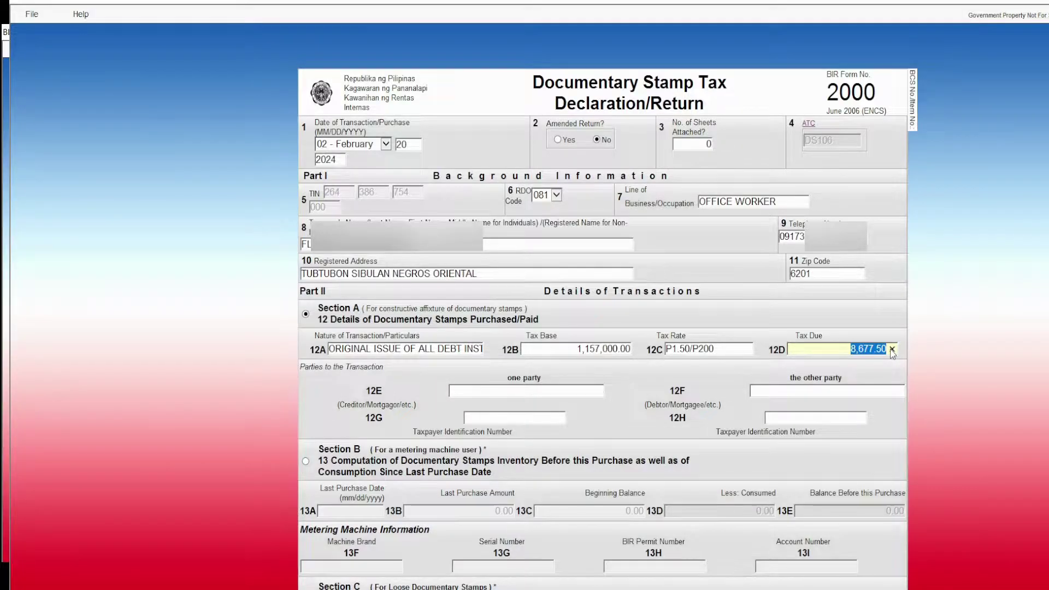
scroll(893, 353, "down", 6)
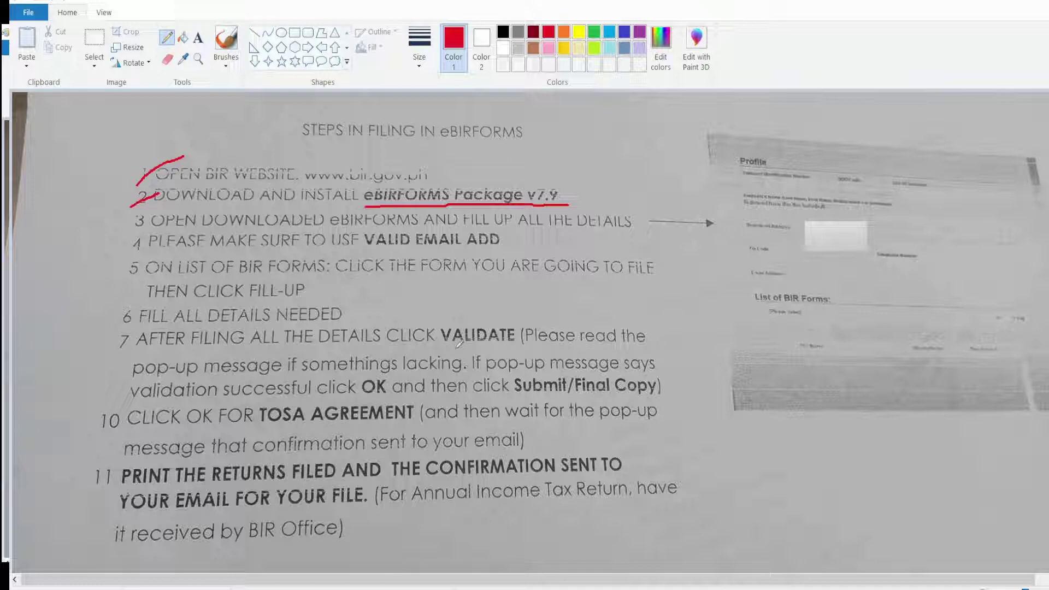
Underline VALIDATE, OK and Submit/Final Copy in red on step 7, then return to eBIRForms.
left_click_drag(441, 346, 533, 340)
left_click_drag(362, 395, 394, 394)
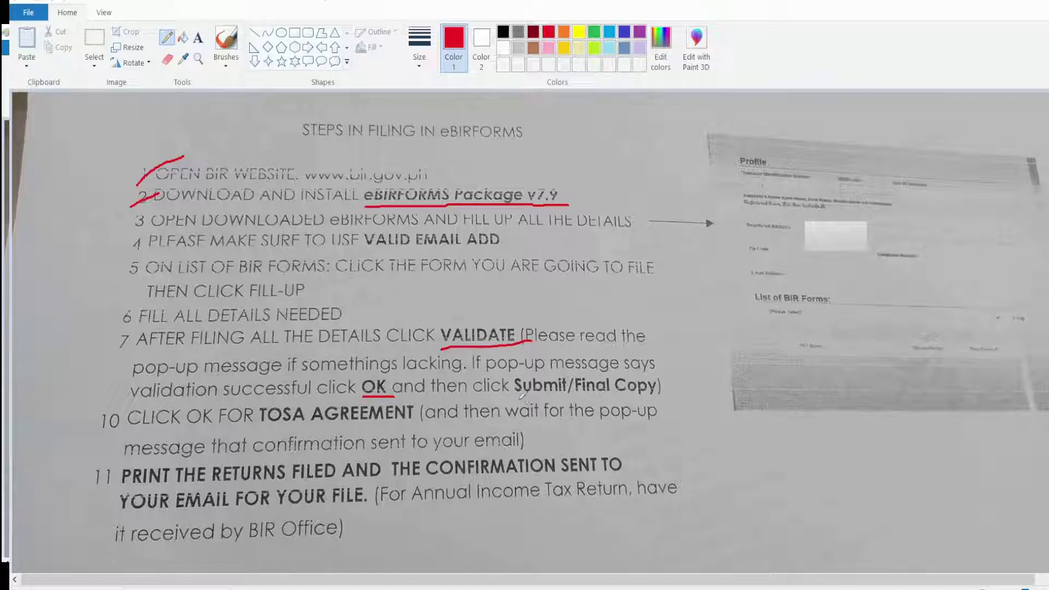
left_click_drag(519, 397, 653, 395)
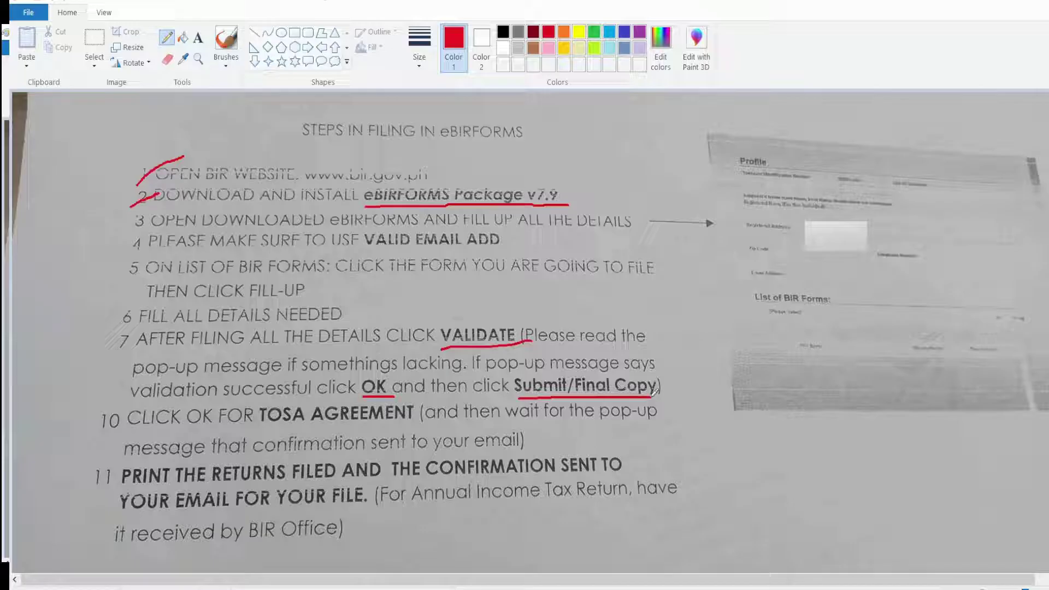
key("alt+Tab")
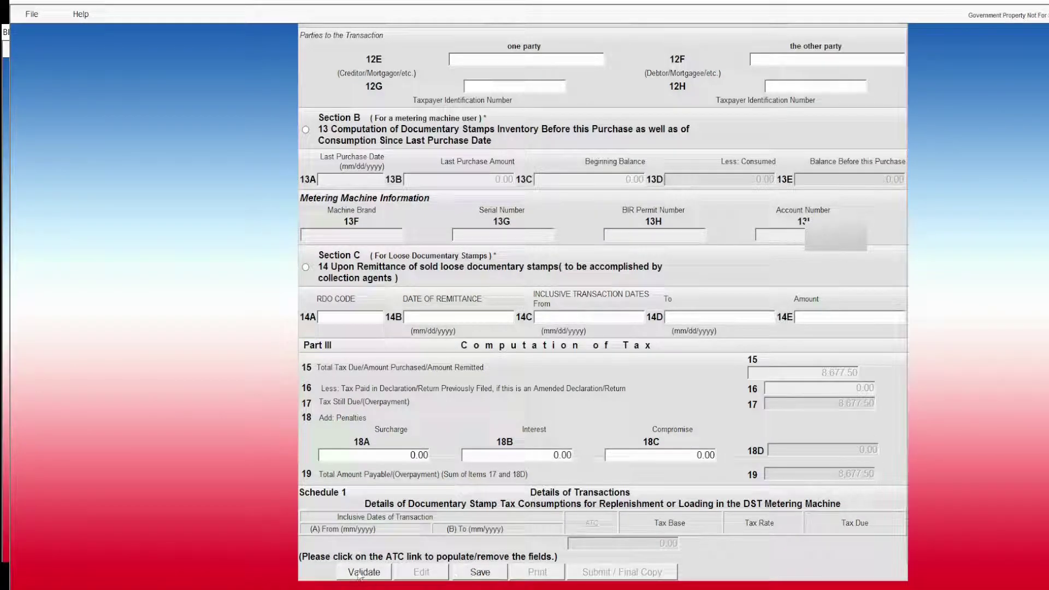
After validation flags item 12G, enter the taxpayer's TIN in 12G and save the form.
left_click(361, 573)
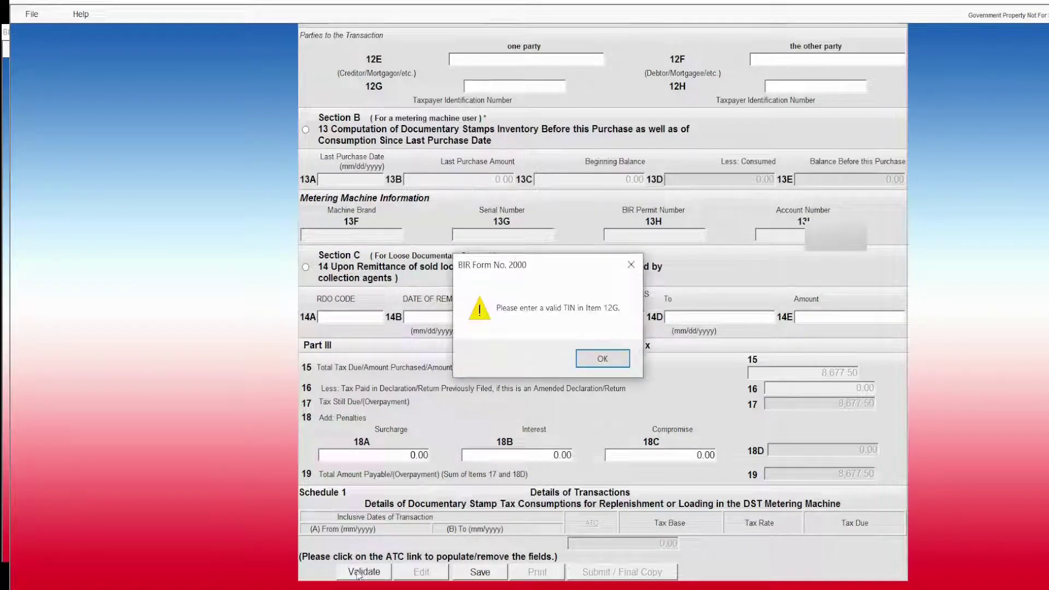
left_click(609, 362)
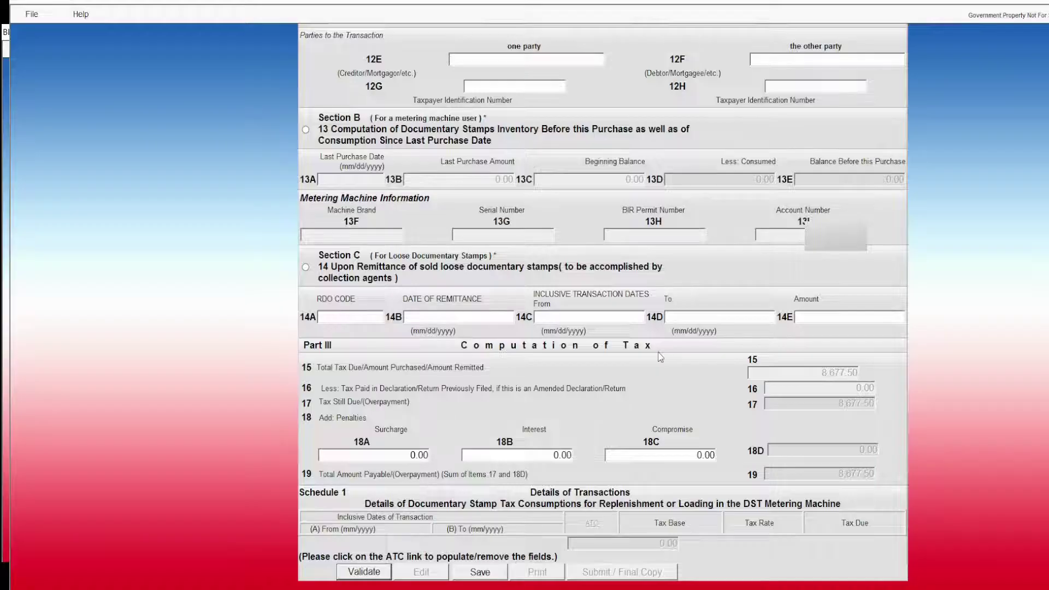
scroll(661, 357, "up", 5)
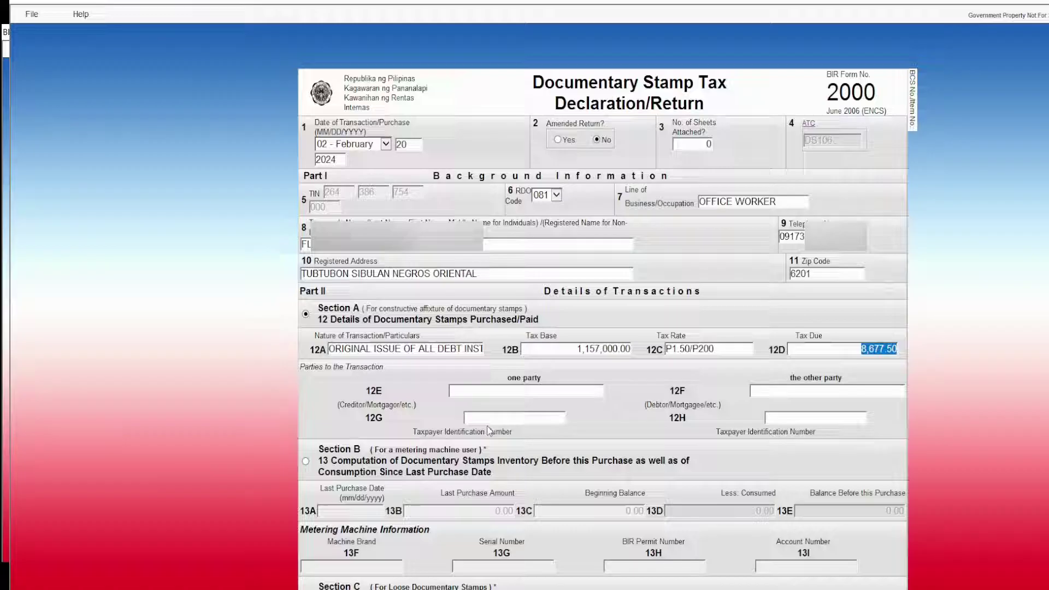
left_click(493, 417)
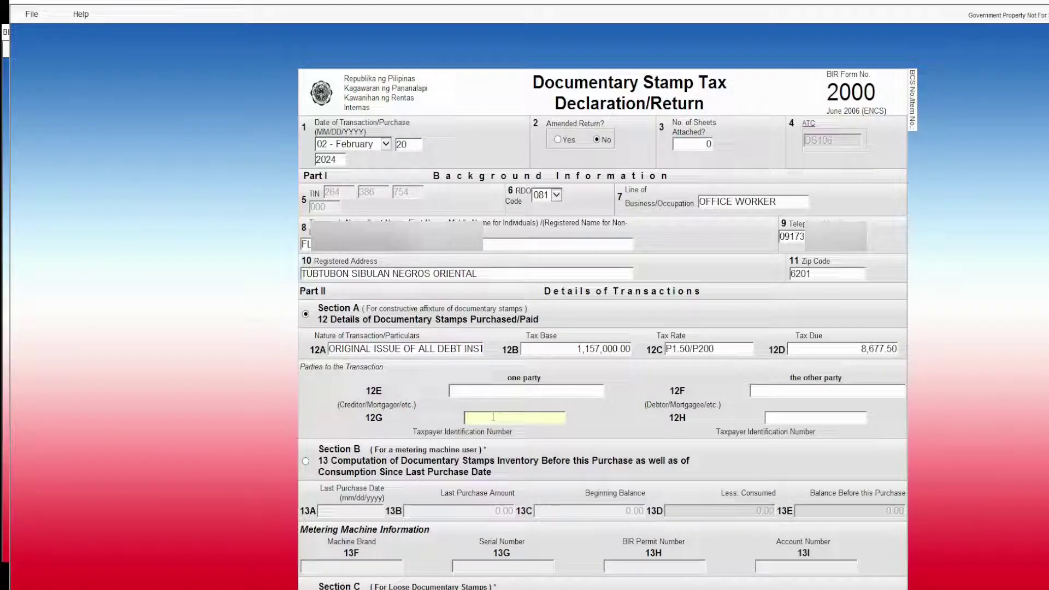
scroll(481, 486, "down", 5)
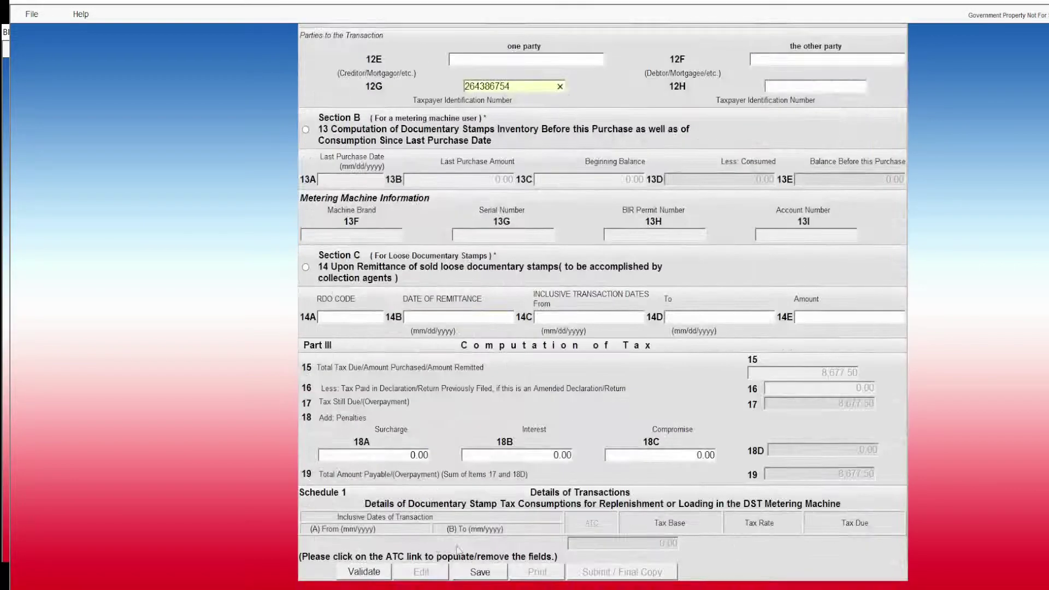
left_click(465, 577)
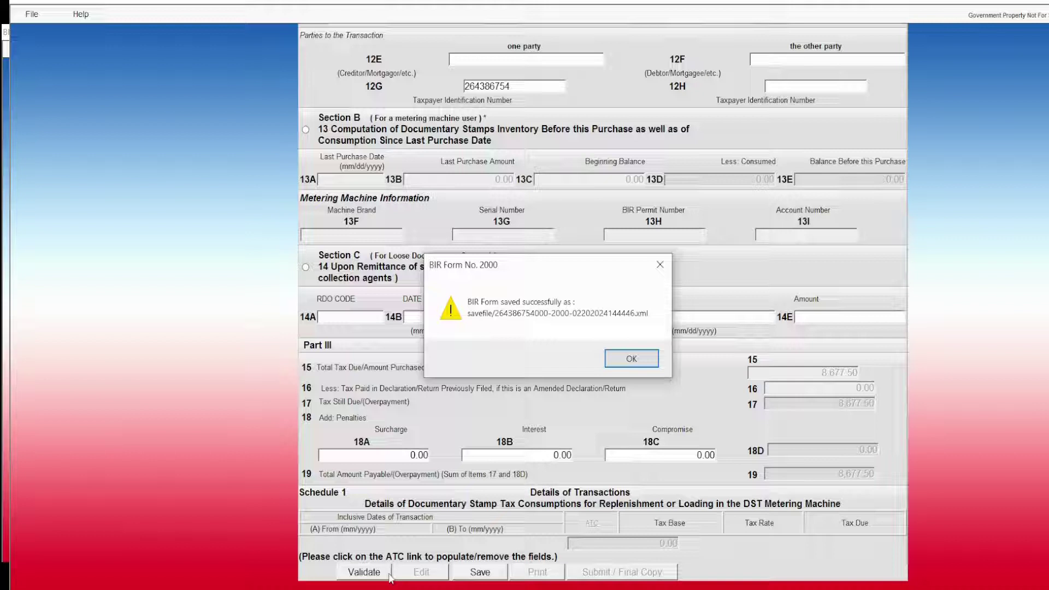
left_click(628, 360)
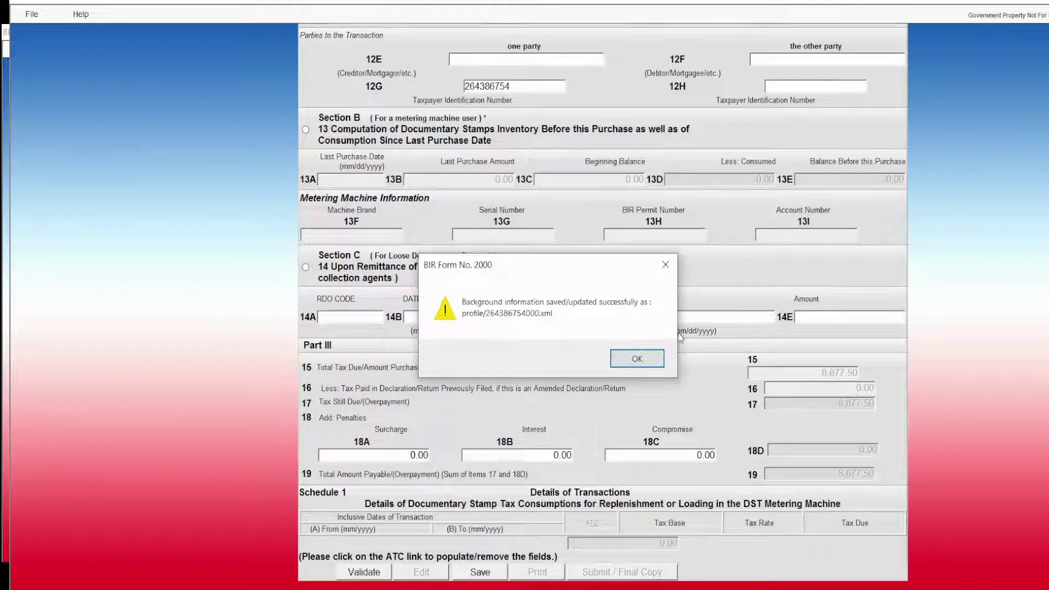
left_click(637, 359)
Copy the 12G TIN into item 12H after validation flags 12H as invalid.
left_click(365, 571)
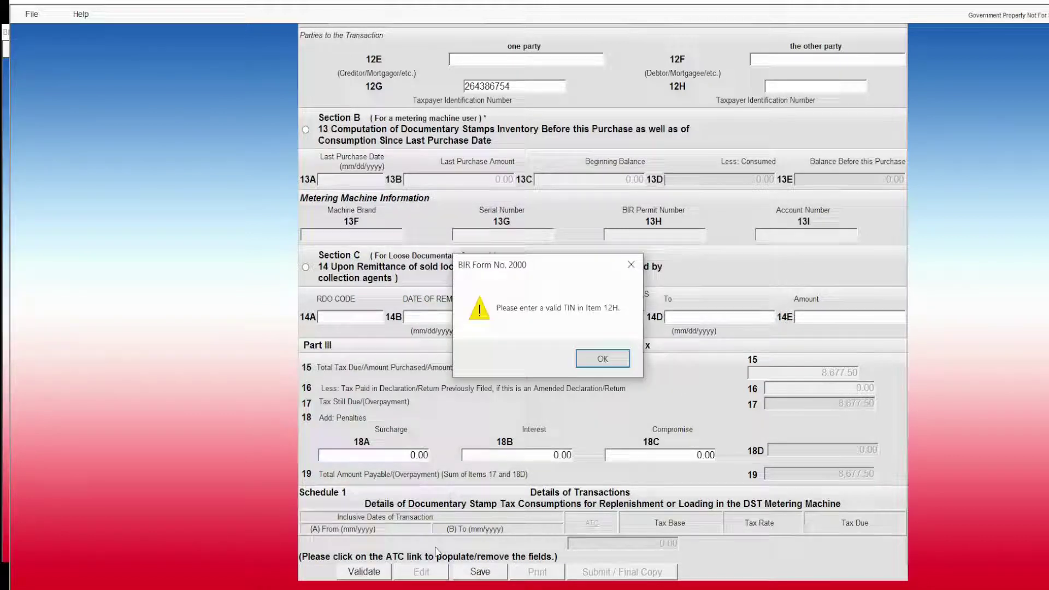
left_click(604, 358)
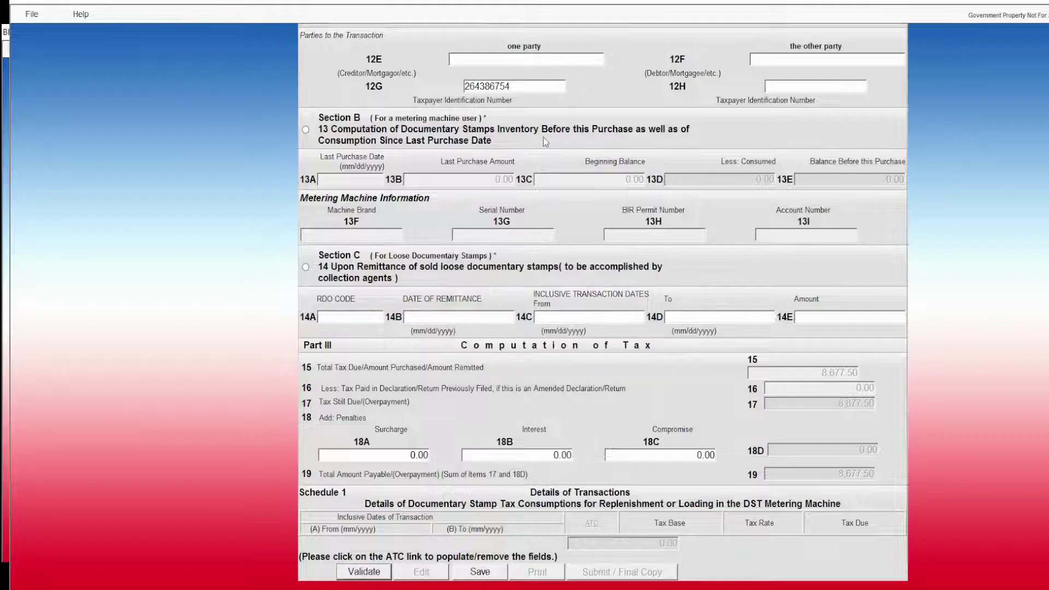
left_click(532, 89)
key("ctrl+c")
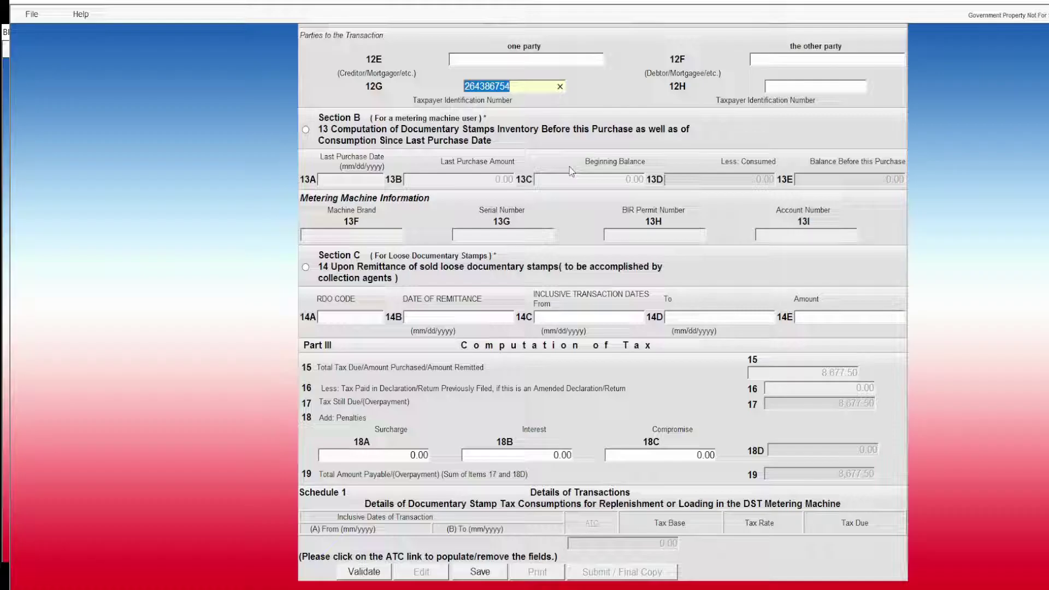
left_click(804, 86)
key("ctrl+v")
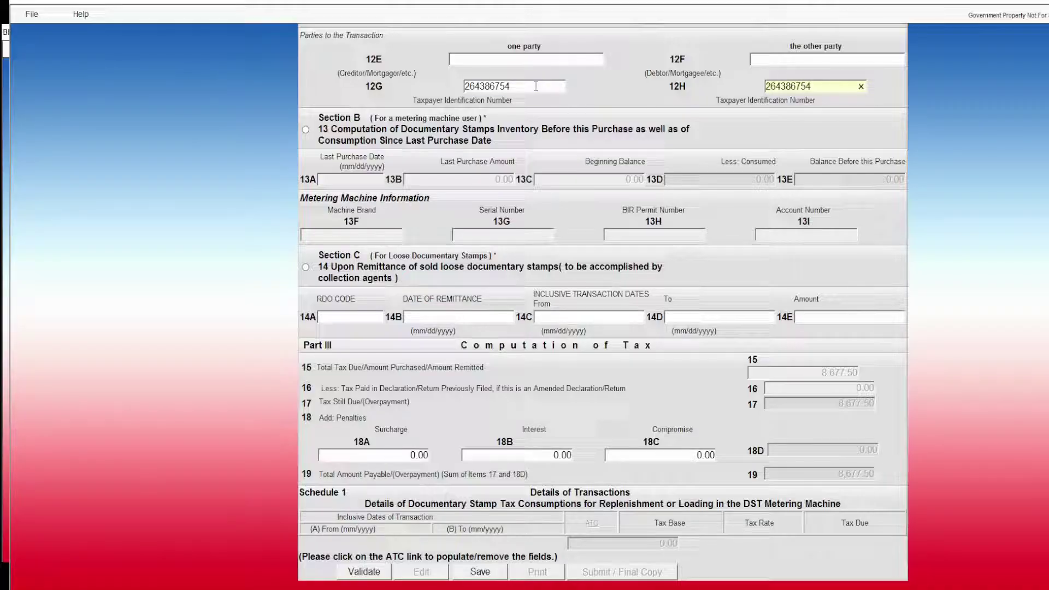
Append 000 to the TINs in 12G and 12H and validate the form again.
left_click(533, 87)
left_click(534, 87)
type("00")
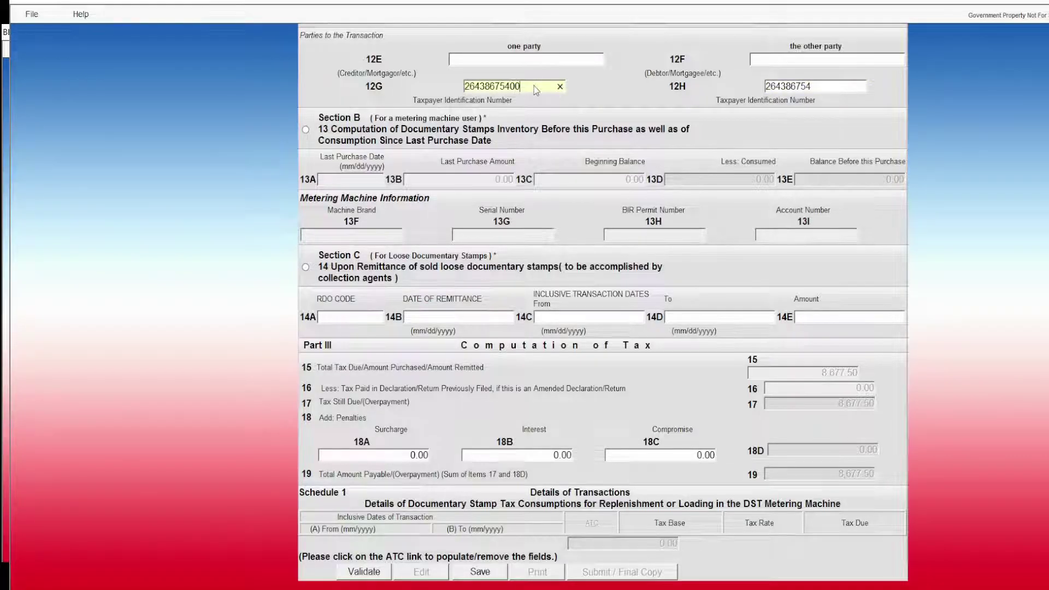
type("0")
left_click(818, 86)
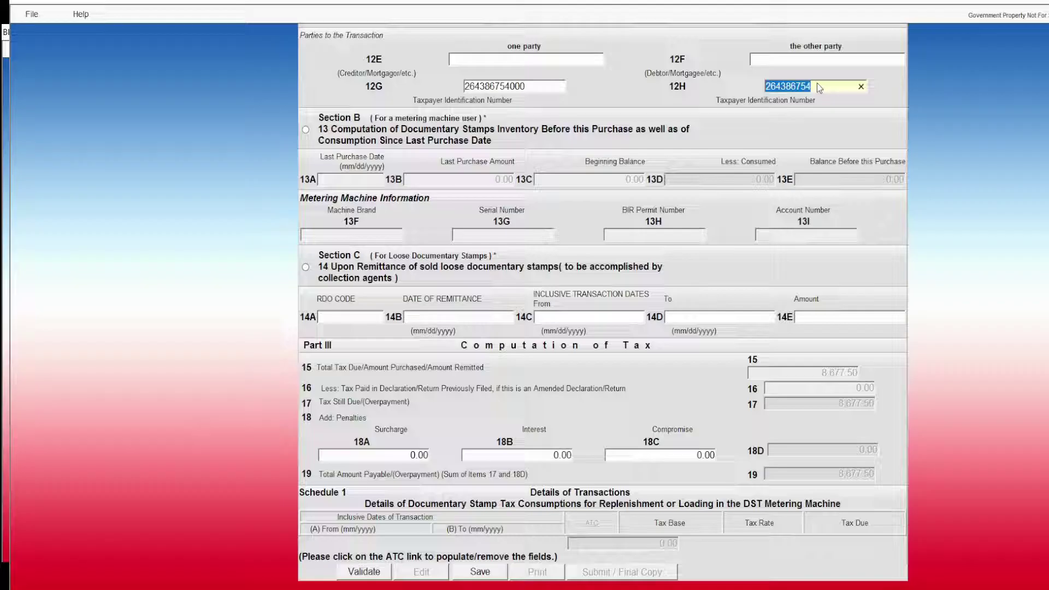
left_click(817, 85)
type("000")
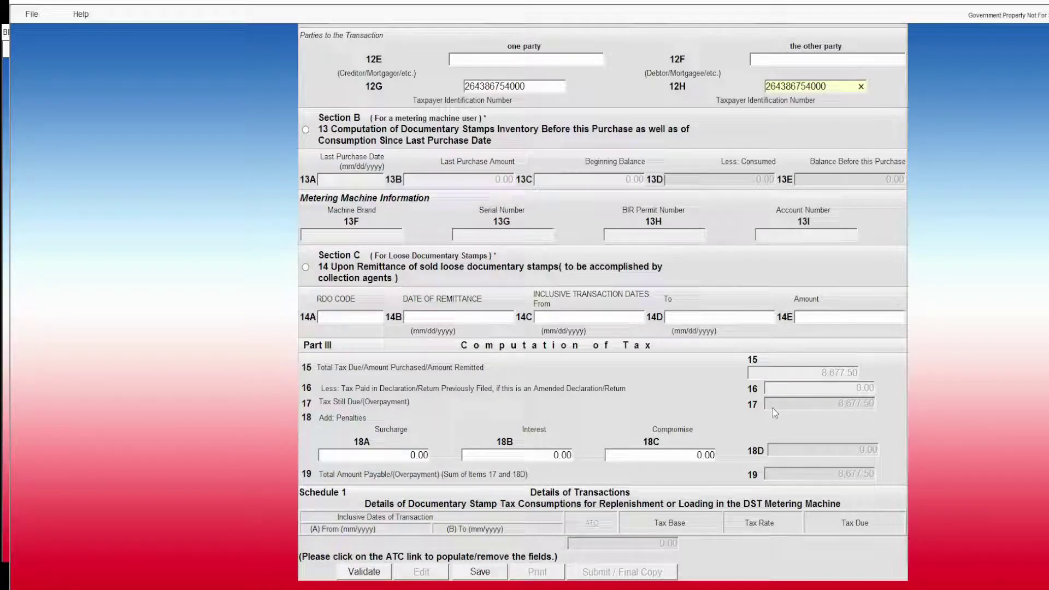
left_click(371, 573)
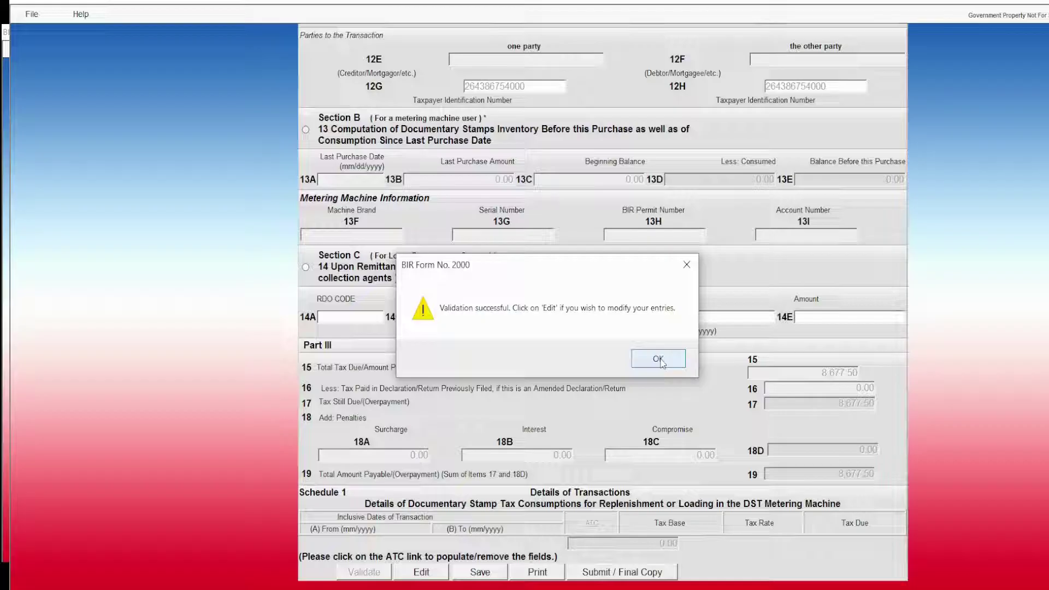
Acknowledge validation, submit Form 2000 as Final Copy, confirm, and accept the TOSA agreement.
left_click(659, 361)
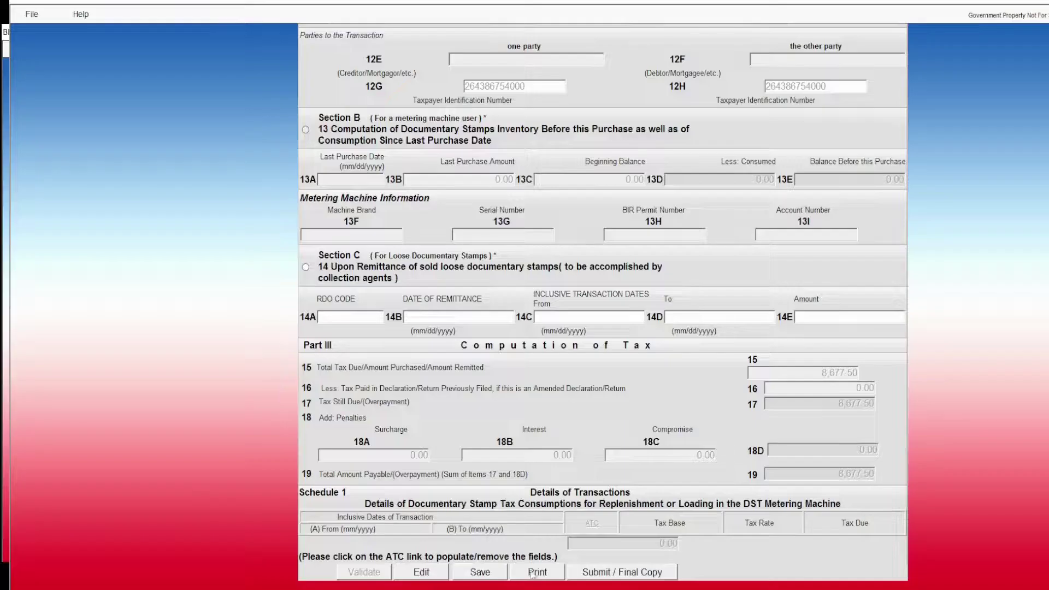
left_click(618, 575)
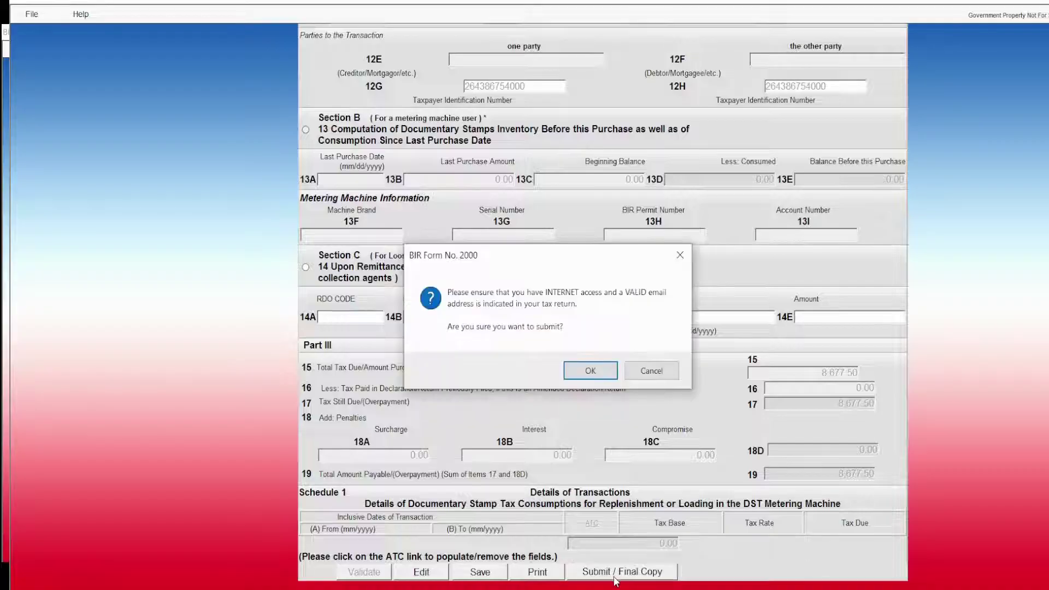
left_click(583, 372)
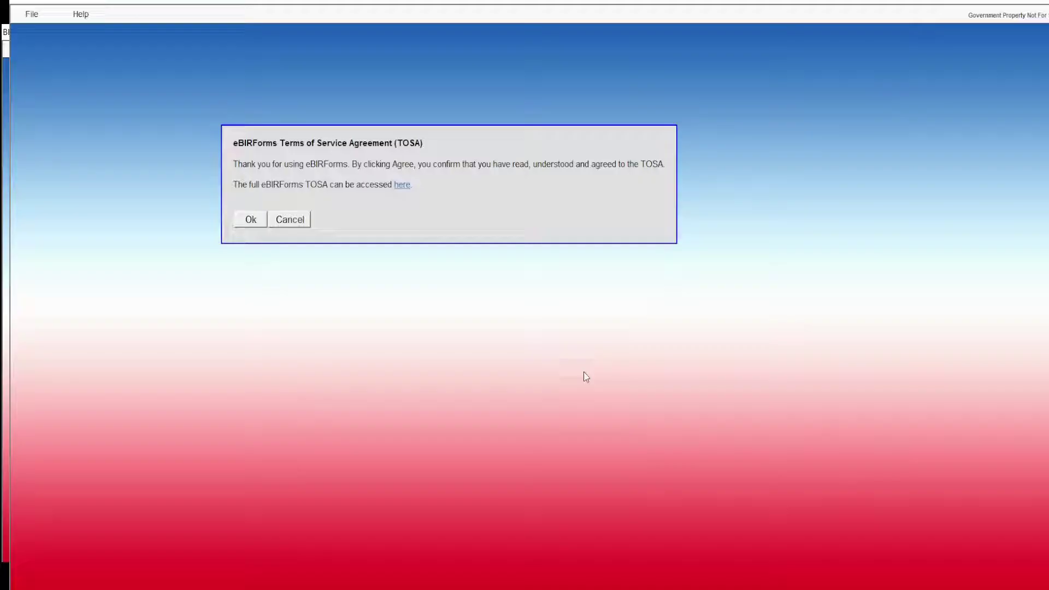
left_click(248, 220)
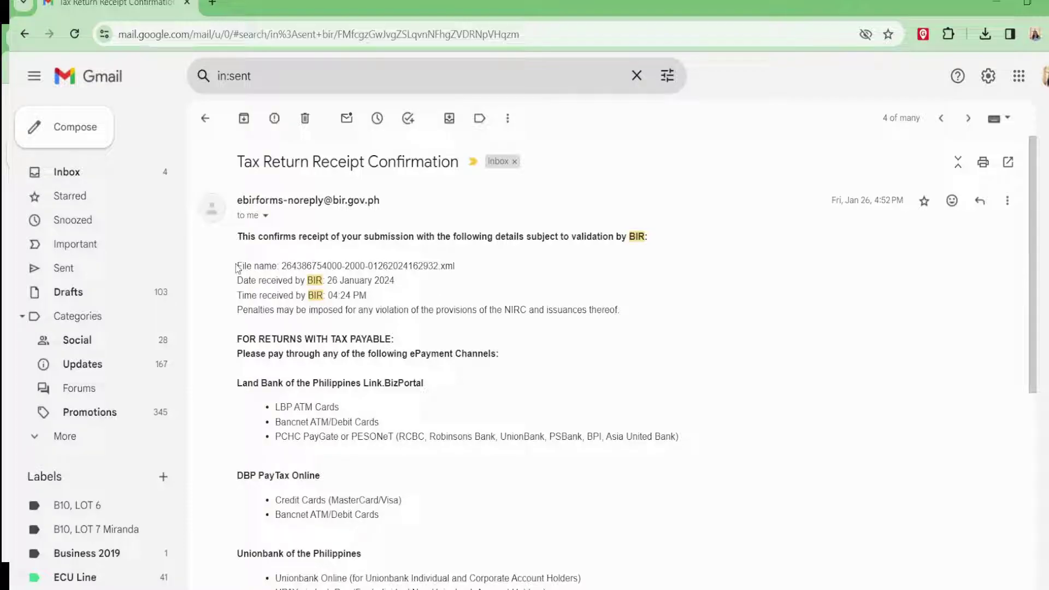
left_click_drag(237, 266, 451, 326)
left_click(692, 398)
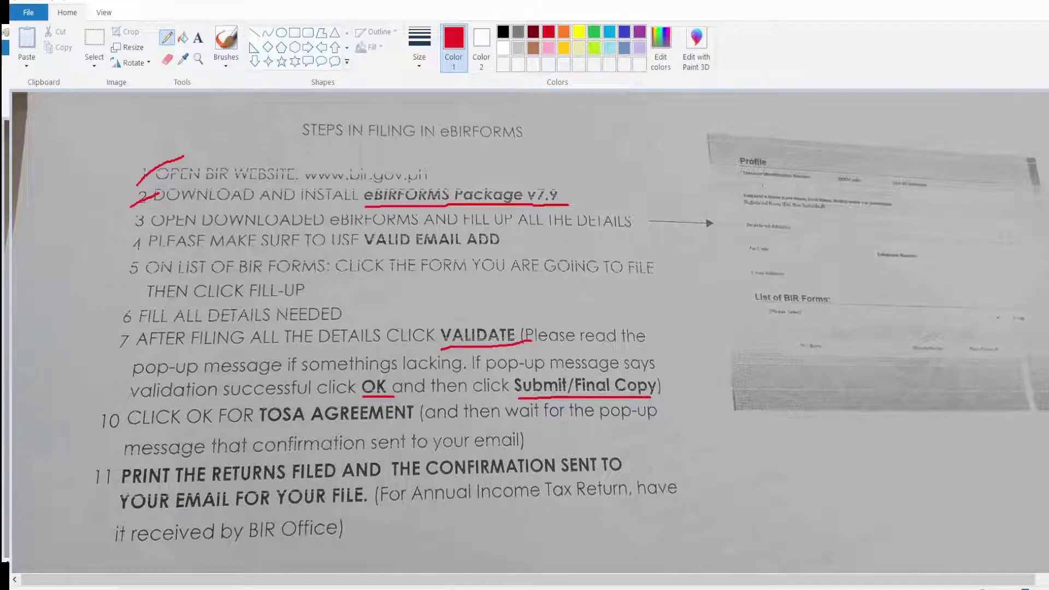
left_click(588, 514)
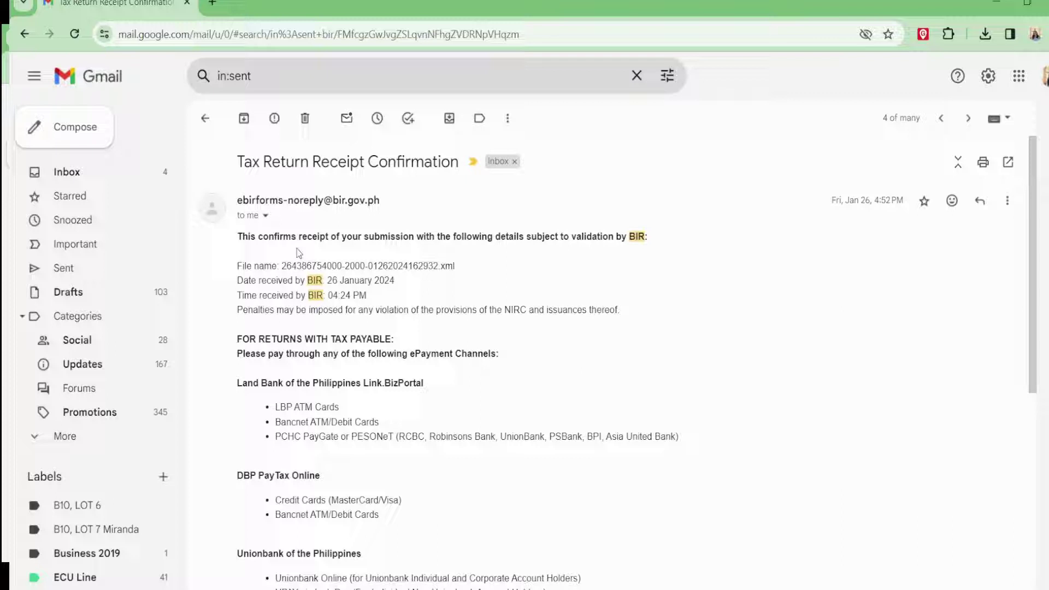
left_click_drag(262, 268, 377, 299)
left_click(776, 444)
left_click_drag(236, 263, 419, 307)
left_click(419, 307)
left_click_drag(234, 266, 727, 299)
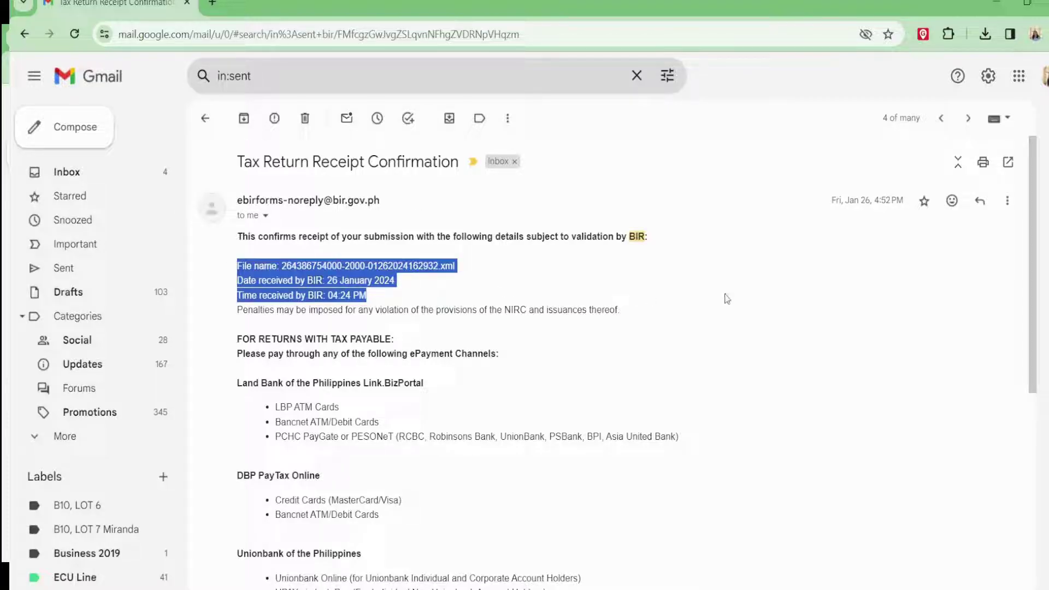
left_click(738, 421)
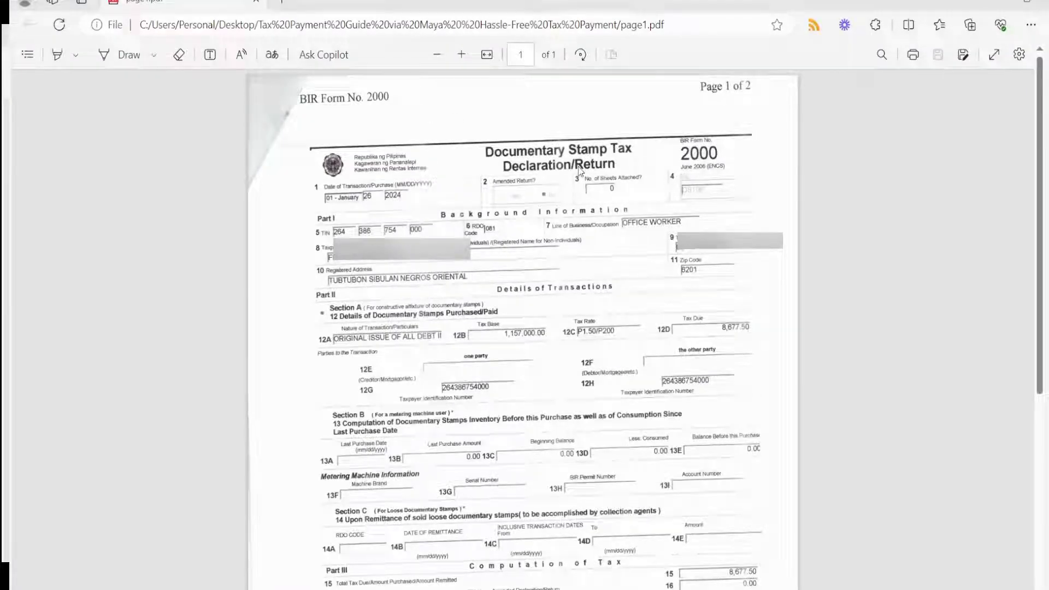
Scroll through the saved BIR Form 2000 PDF in Edge to review it.
scroll(579, 175, "down", 5)
scroll(577, 179, "down", 1)
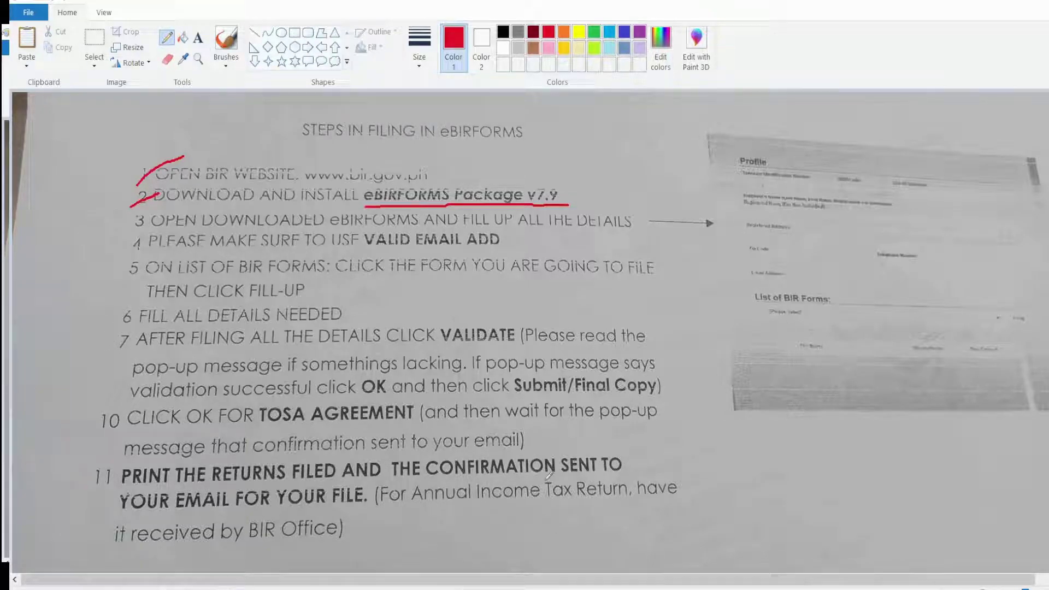
Draw a red line under "it received by BIR Office)" in the final step.
left_click_drag(121, 545, 367, 549)
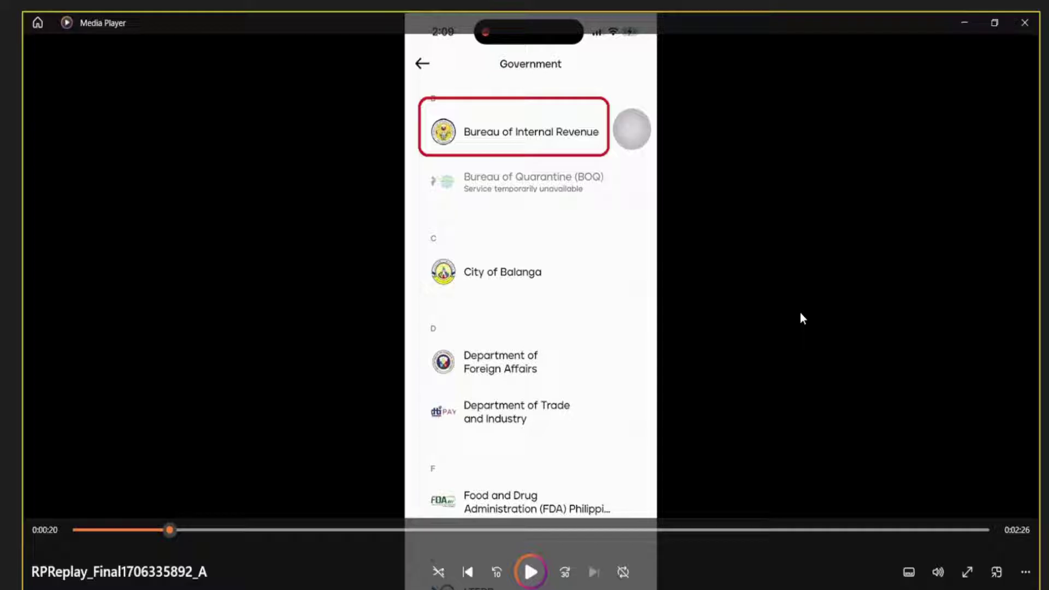
Play the Maya recording and skip ahead to the BIR form with TIN, branch code 00000 and ₱8,677.
left_click(531, 572)
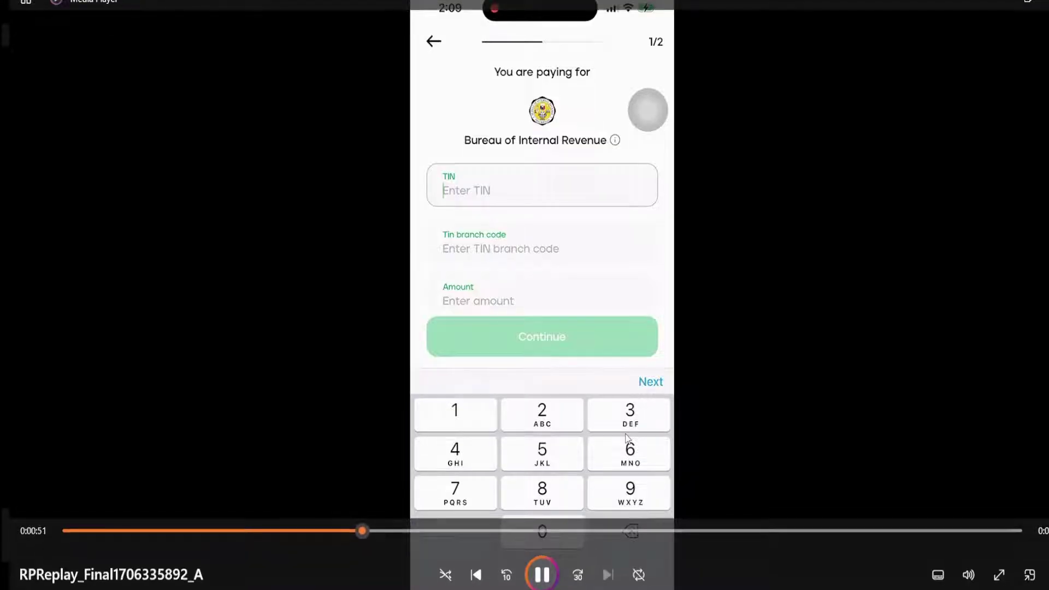
mouse_move(428, 511)
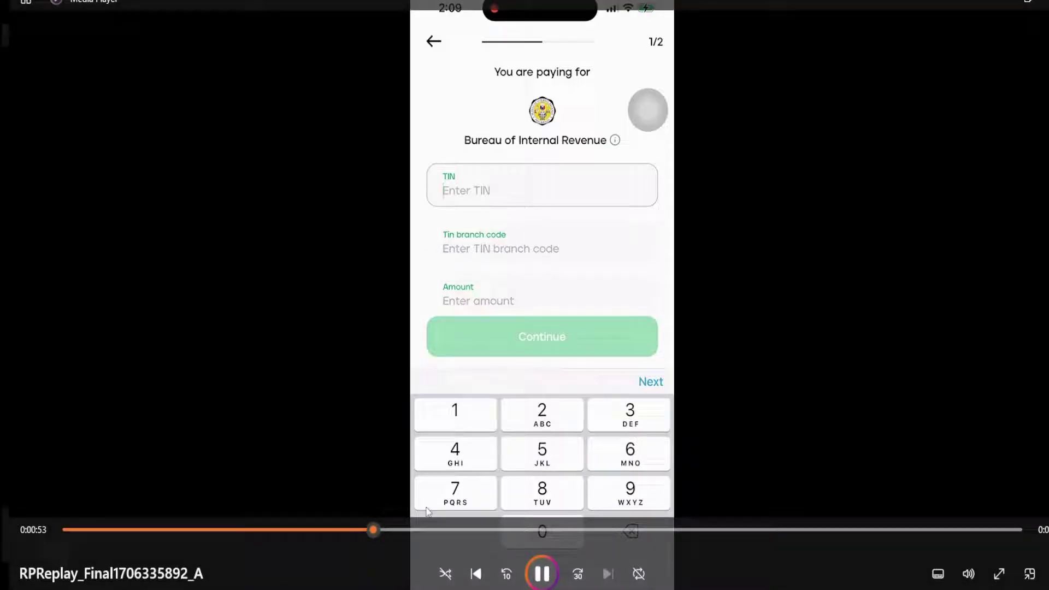
left_click(447, 528)
left_click(487, 528)
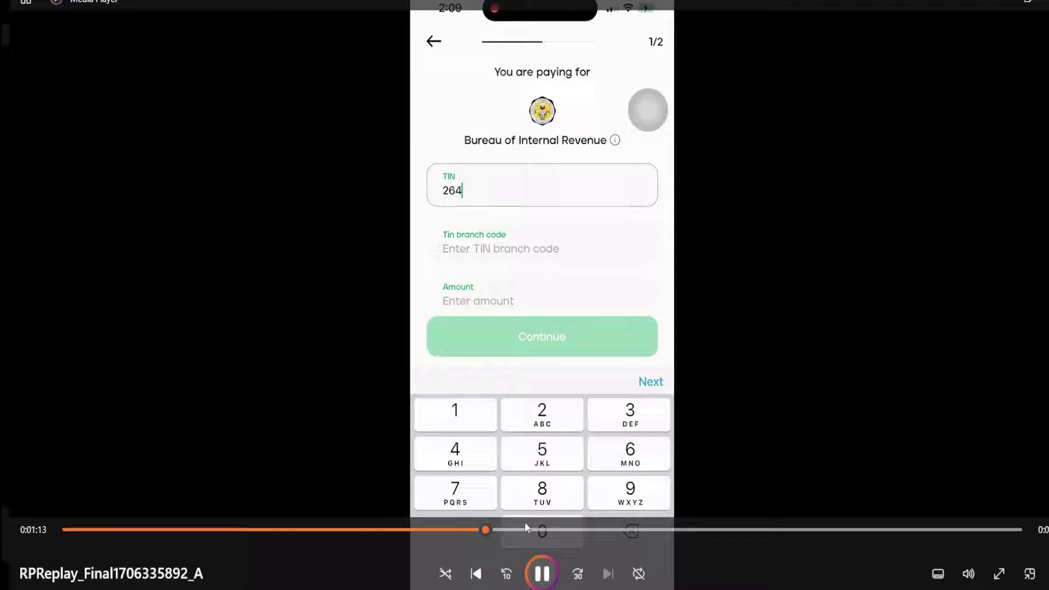
left_click(542, 530)
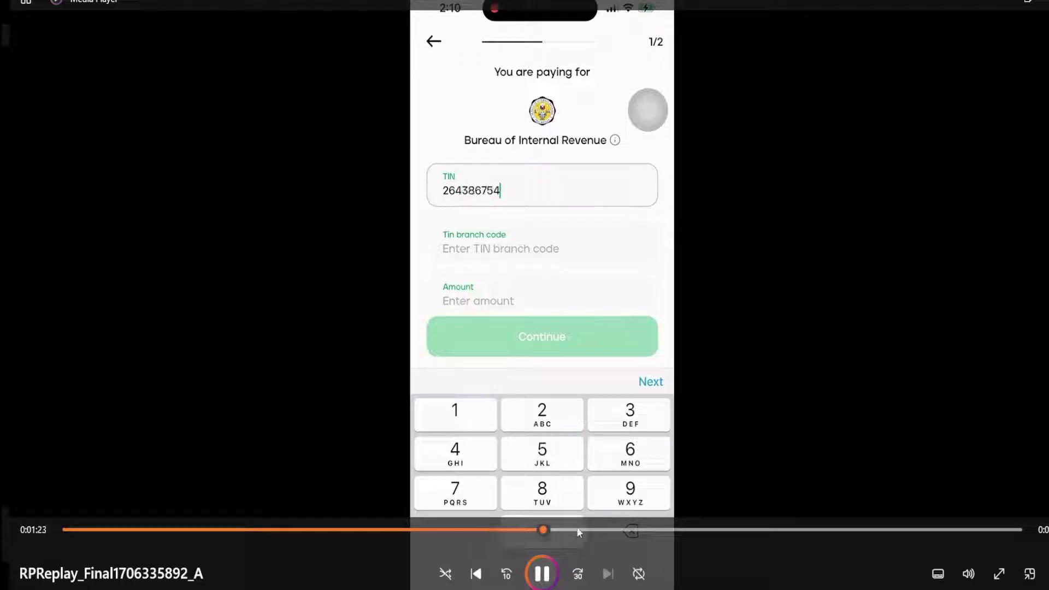
left_click(579, 529)
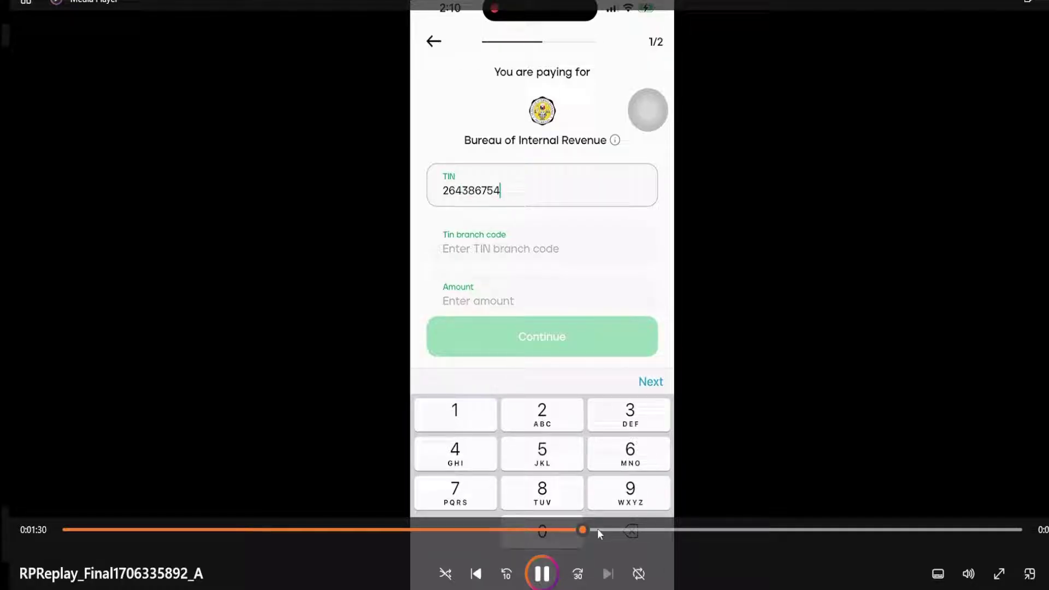
left_click(621, 529)
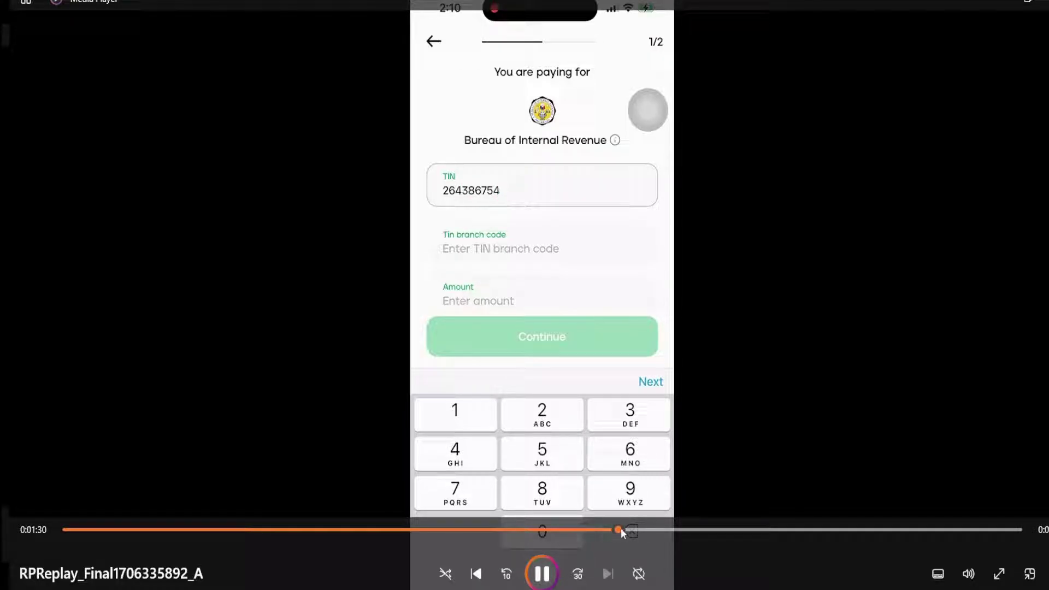
left_click(654, 529)
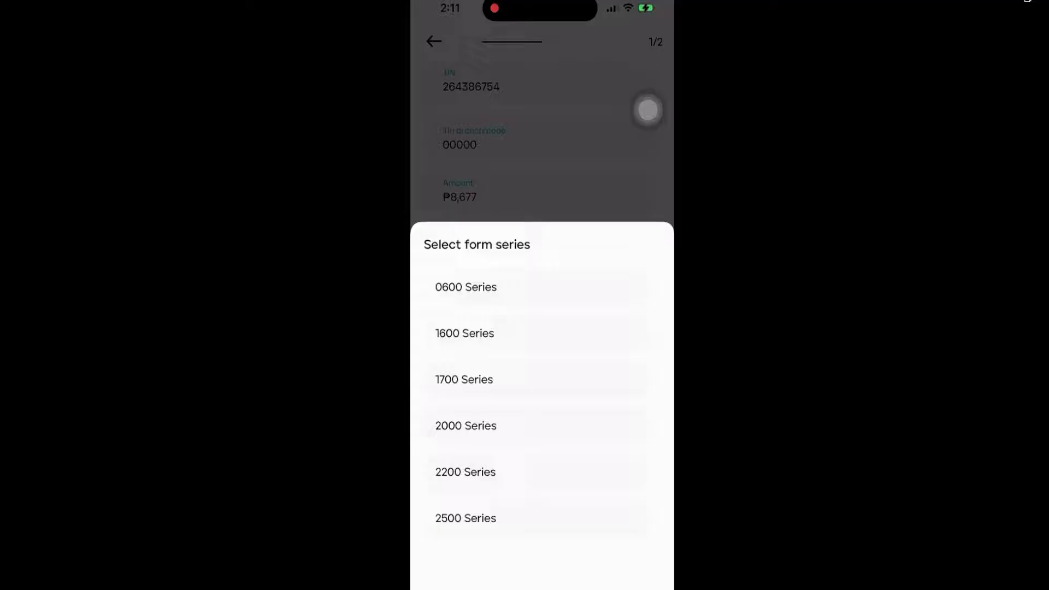
Pause the recording on the Maya form showing RDO 081, 2000 Series, form 2000, tax type DS.
left_click(466, 426)
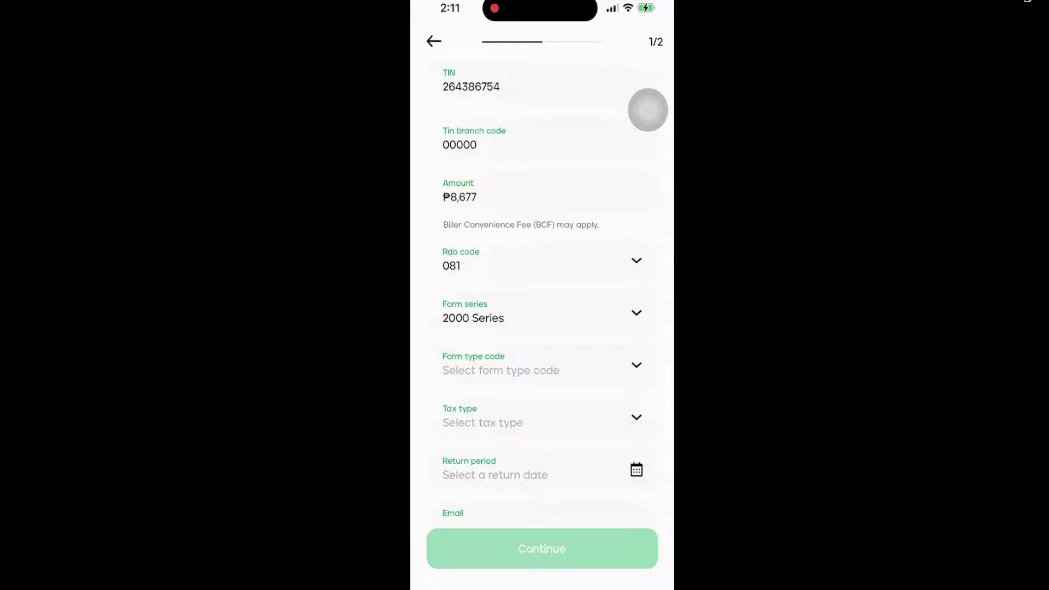
mouse_move(782, 461)
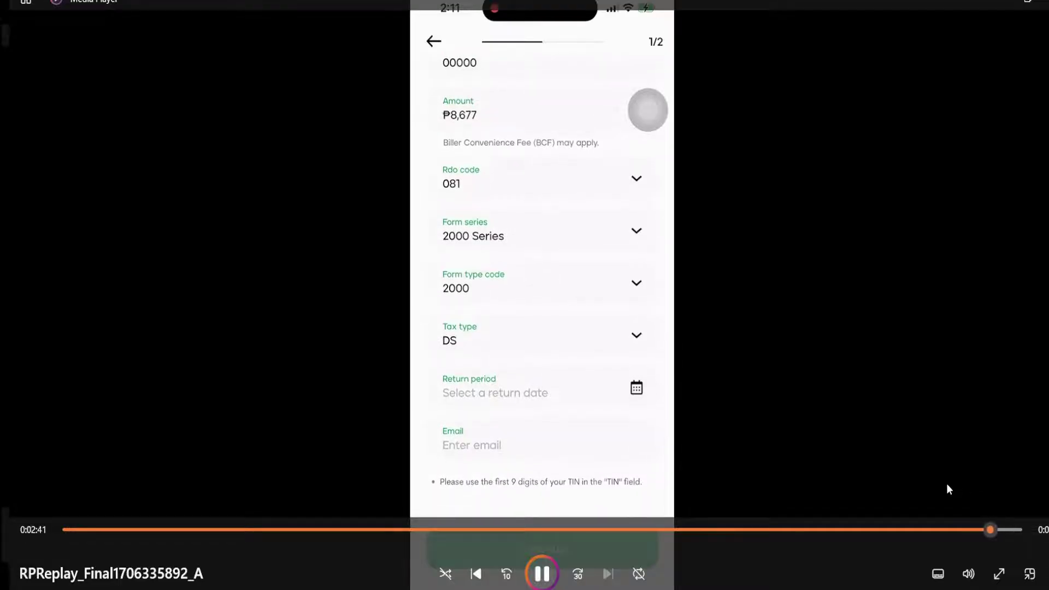
left_click(542, 573)
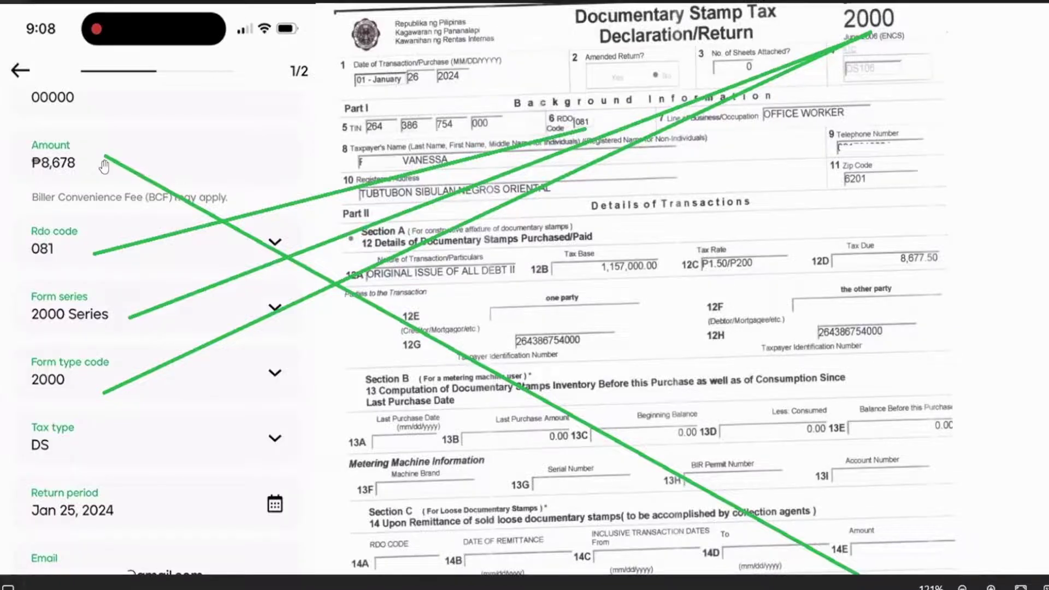
scroll(827, 335, "down", 2)
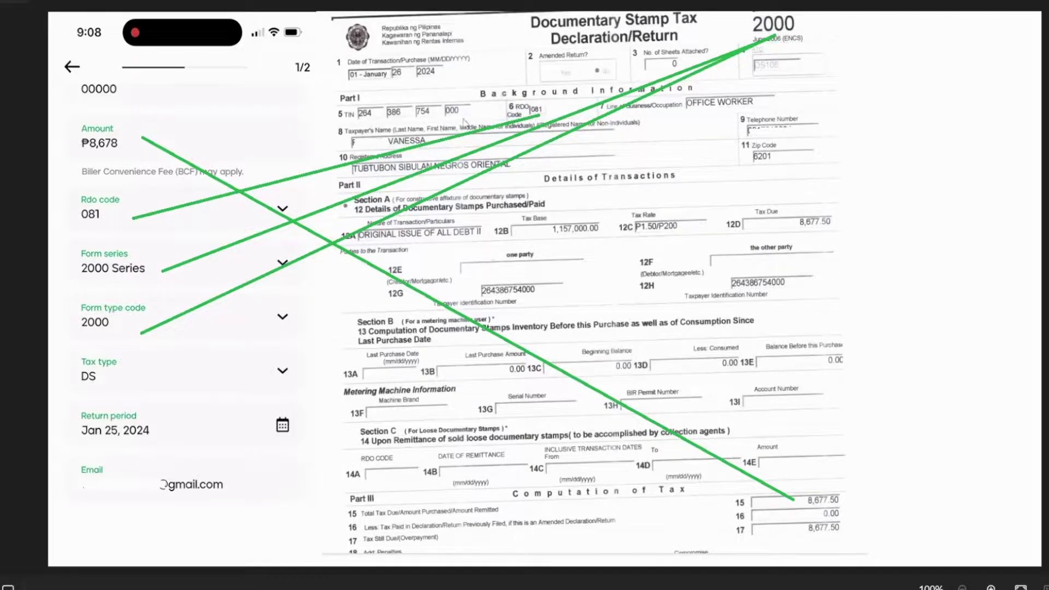
scroll(463, 121, "up", 5)
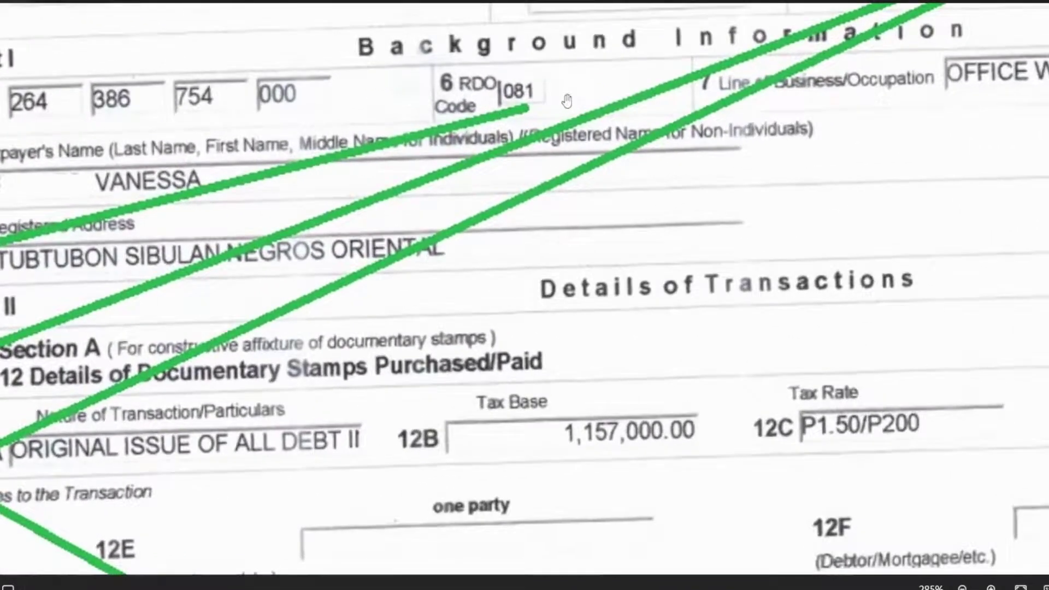
left_click_drag(568, 101, 559, 193)
scroll(503, 192, "down", 5)
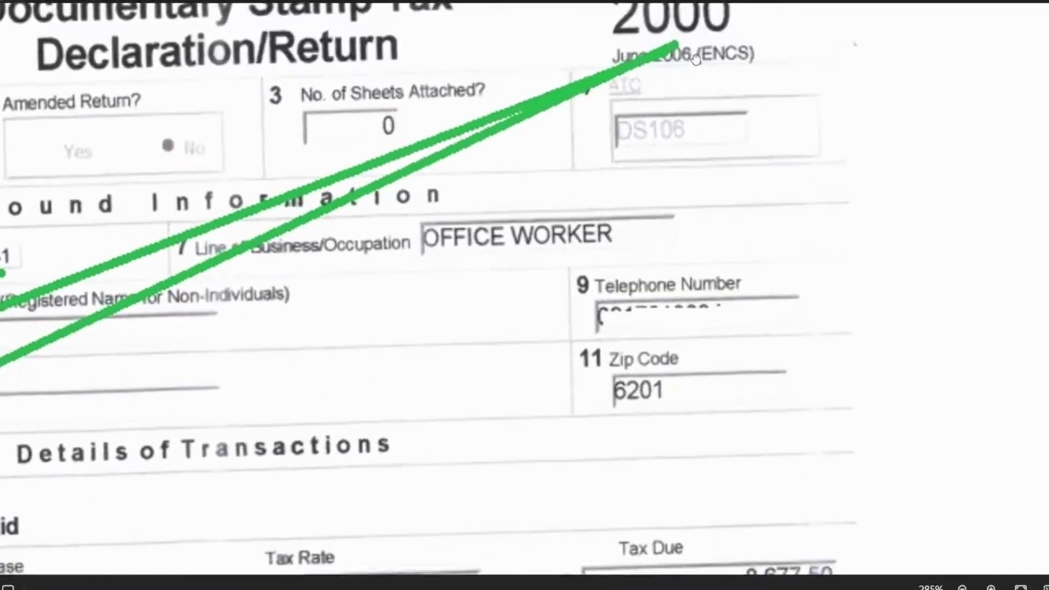
scroll(697, 61, "down", 5)
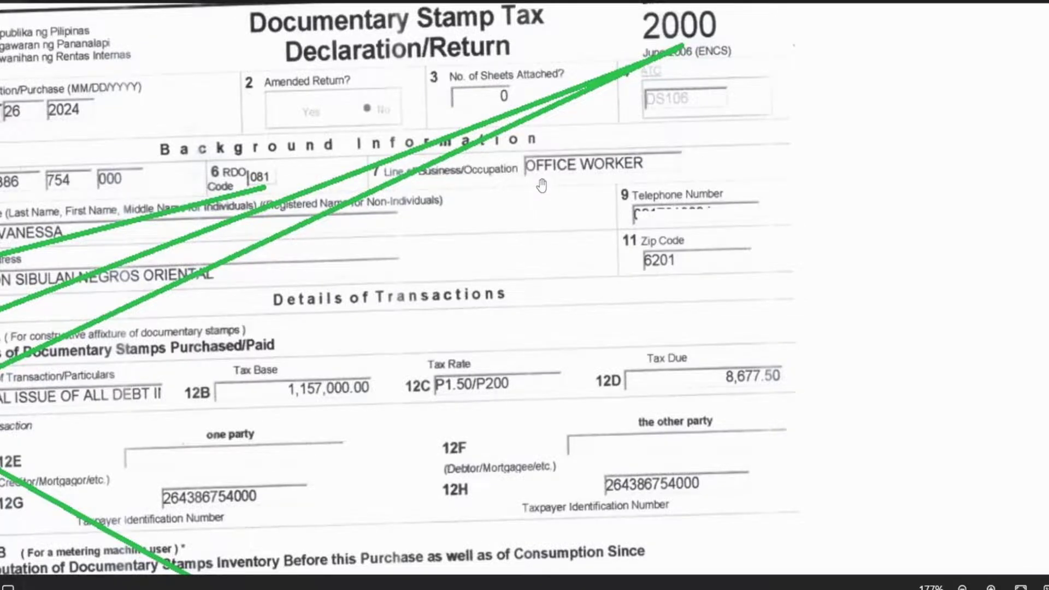
scroll(539, 187, "down", 2)
scroll(542, 187, "down", 3)
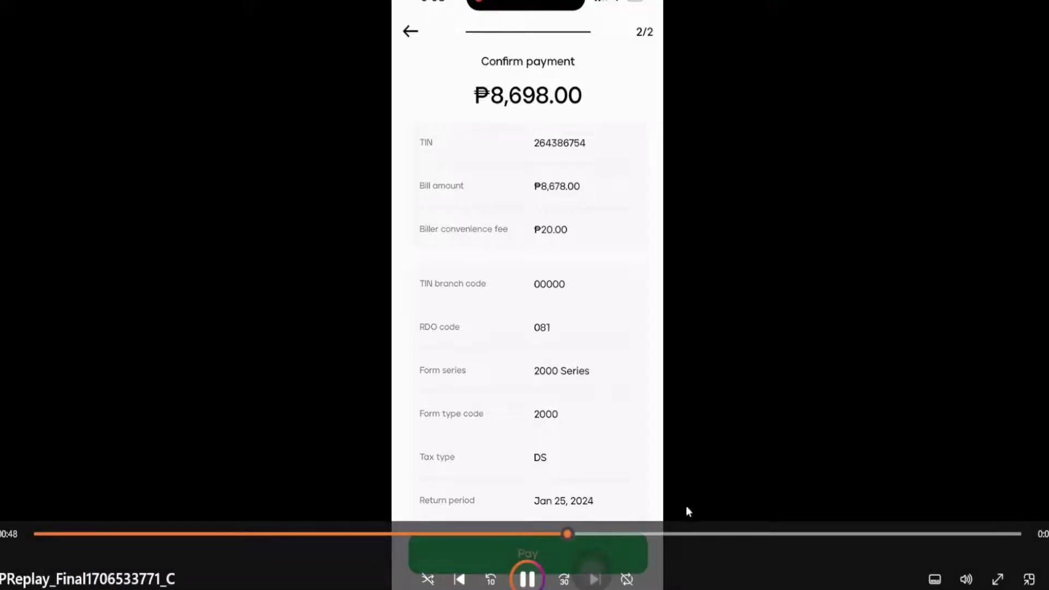
Skip the recording past Confirm payment to the successful ₱8,698.00 BIR payment.
left_click(623, 534)
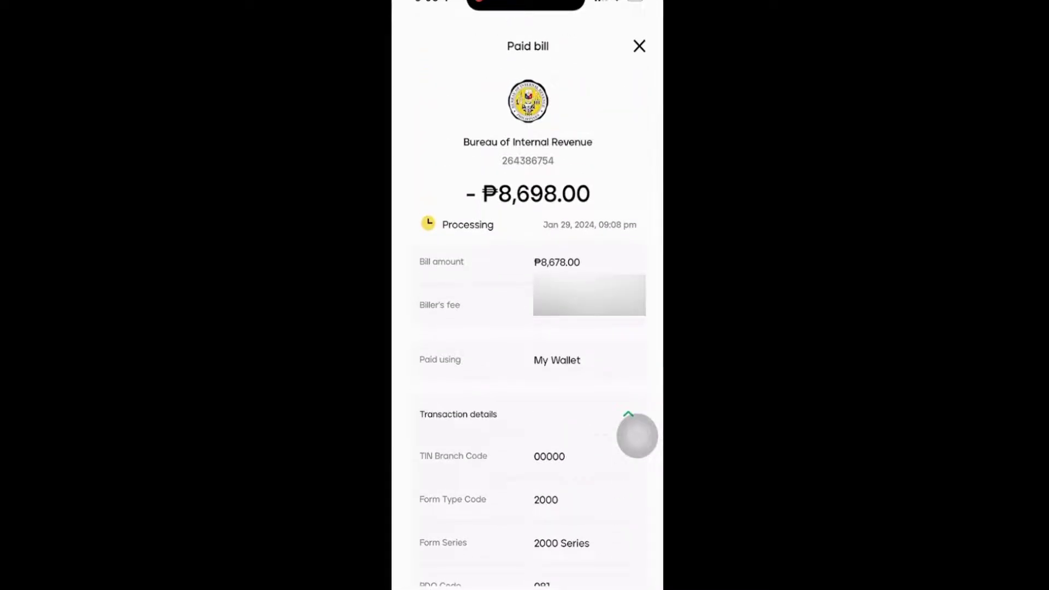
View the Maya paid-bill receipt for ₱8,698.00 and its transaction details.
mouse_move(854, 273)
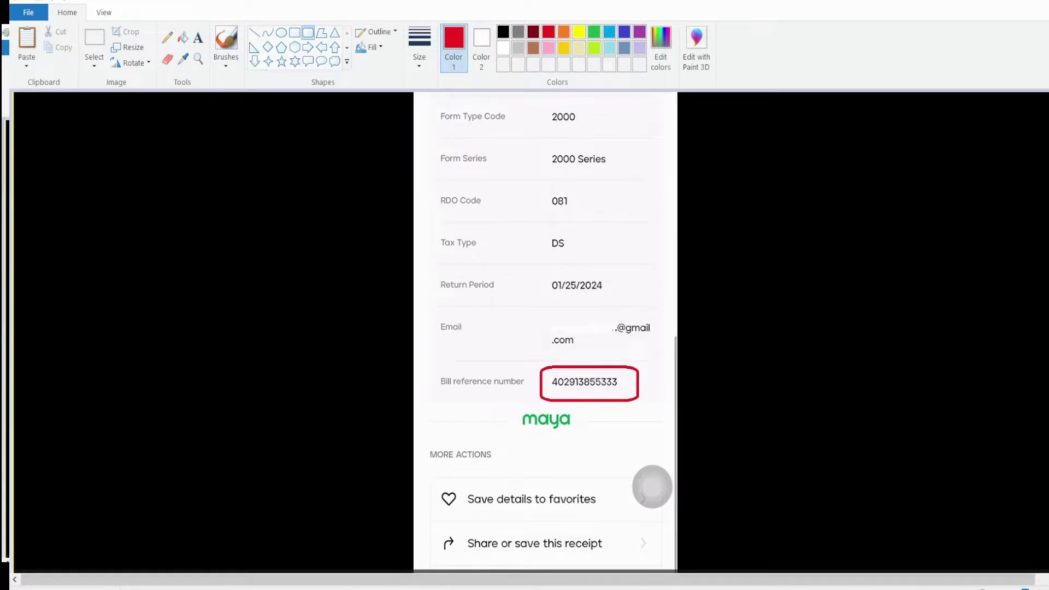
Bring up Maya's BIR payment confirmation email (8,678.00 paid plus 20.00 fee) and briefly highlight its receipt number.
left_click(583, 547)
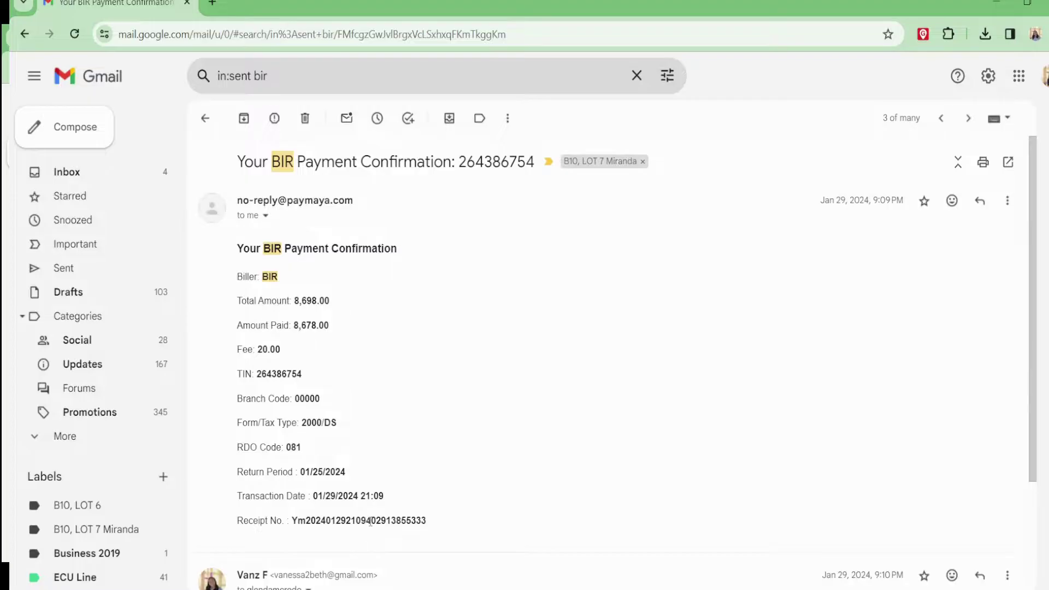
left_click_drag(371, 522, 451, 522)
left_click_drag(367, 522, 464, 519)
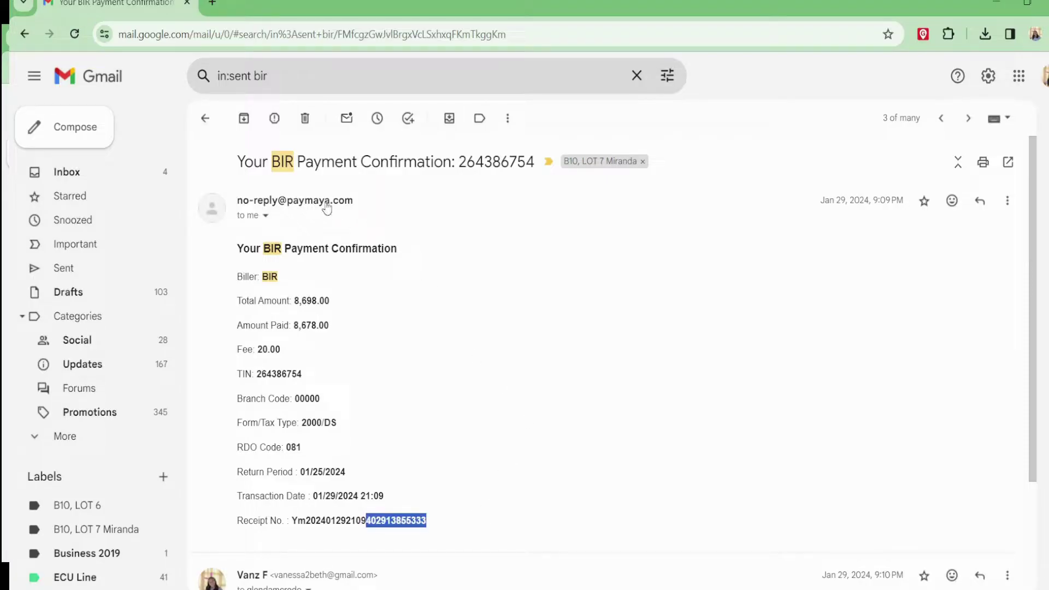
left_click(571, 481)
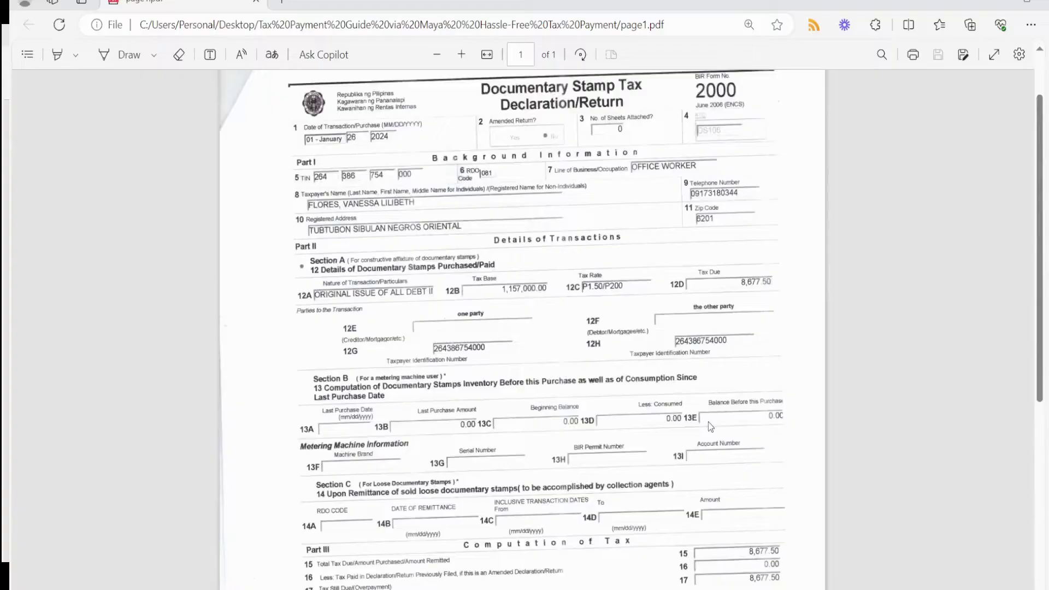
Scroll the filed Form 2000 PDF down to Part III, showing 8,677.50 total payable.
scroll(709, 422, "down", 5)
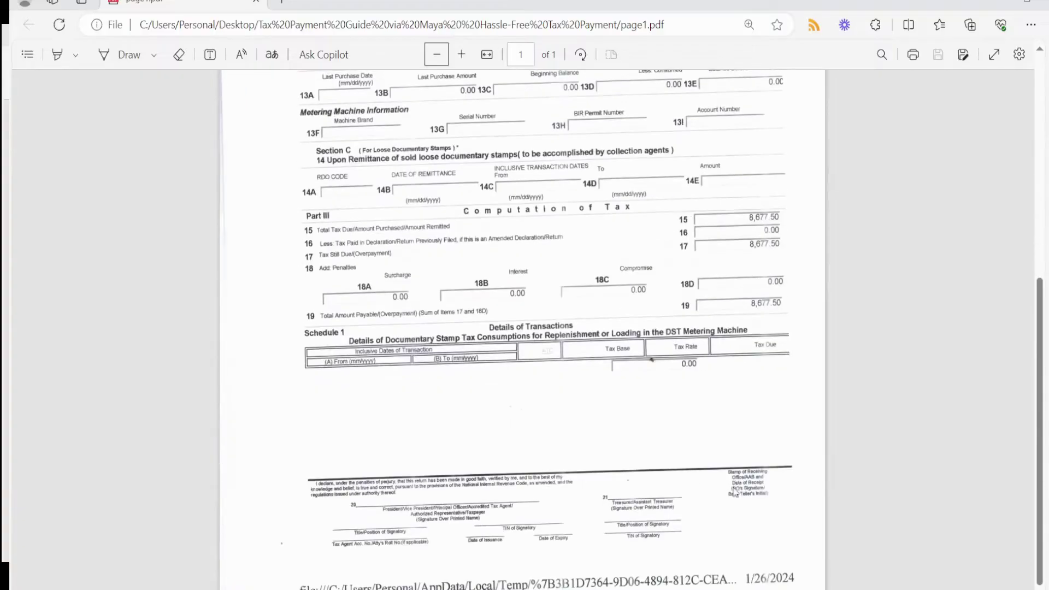